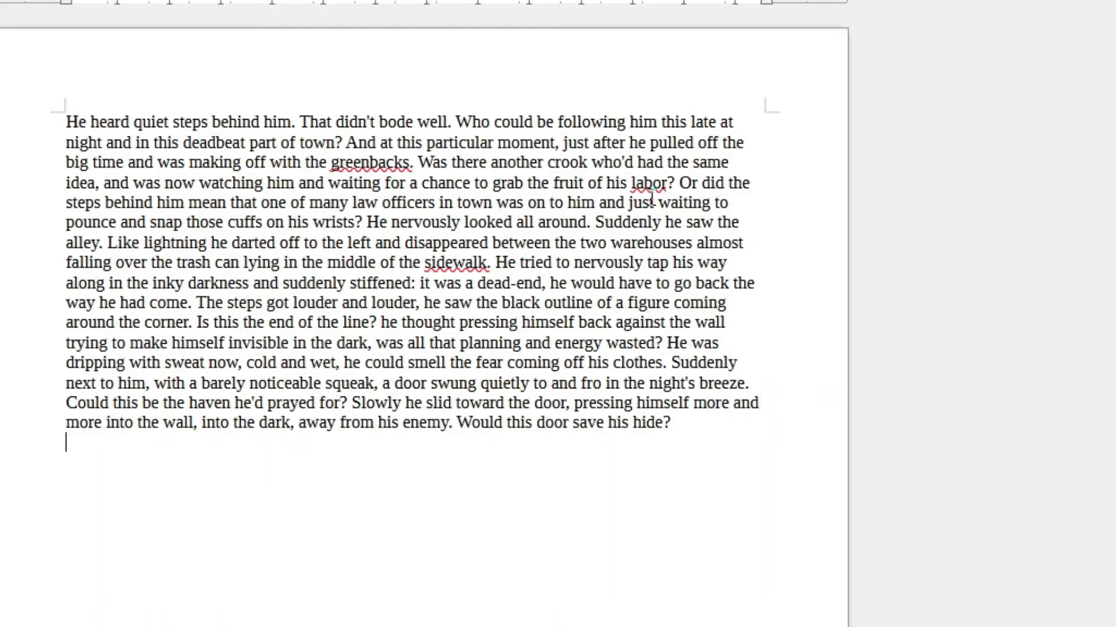
Split the text into four paragraphs, breaking before "Or did the steps", "Is this the end of the line?" and "Could this be the haven".
{"action": "left_click", "coordinate": [679, 183]}
{"action": "key", "text": "Return"}
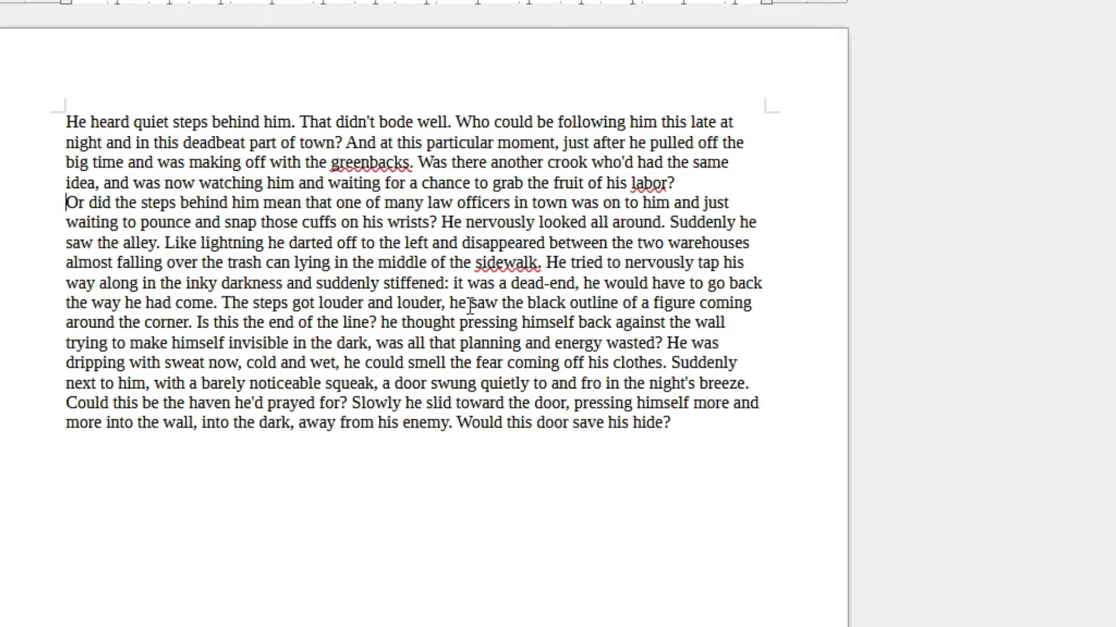
{"action": "left_click", "coordinate": [192, 323]}
{"action": "key", "text": "Return"}
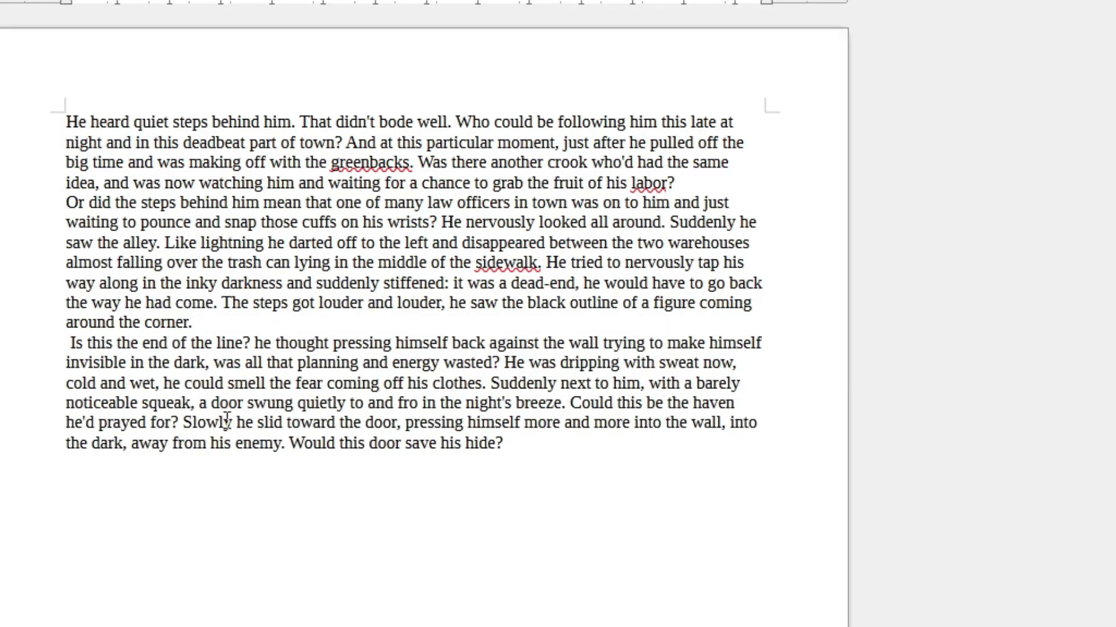
{"action": "left_click", "coordinate": [569, 403]}
{"action": "key", "text": "Return"}
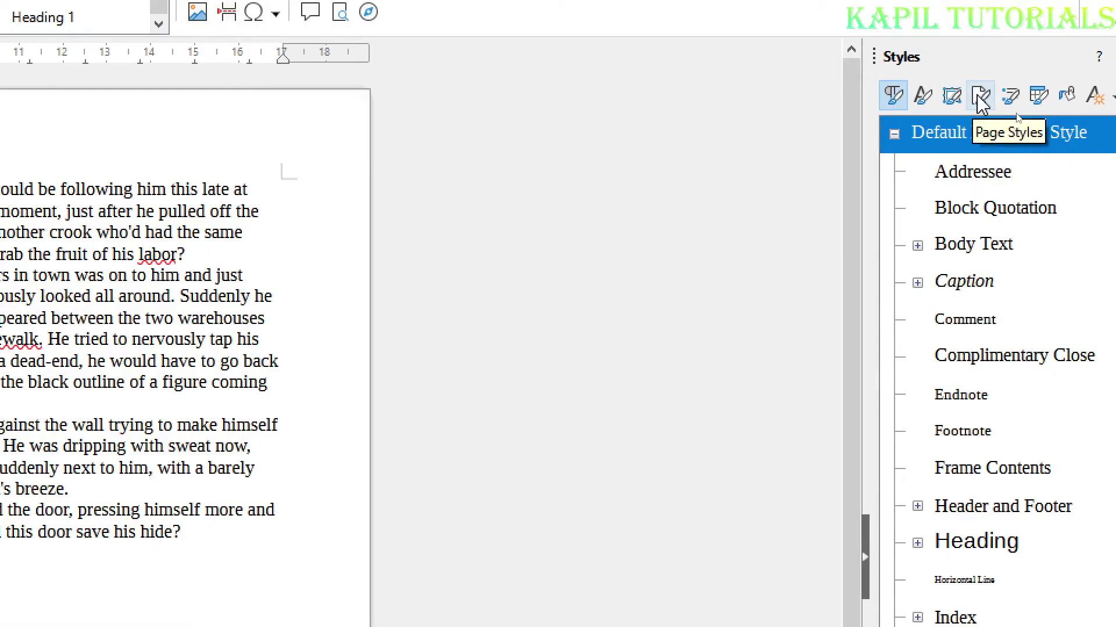
Show the list of page styles.
{"action": "left_click", "coordinate": [980, 98]}
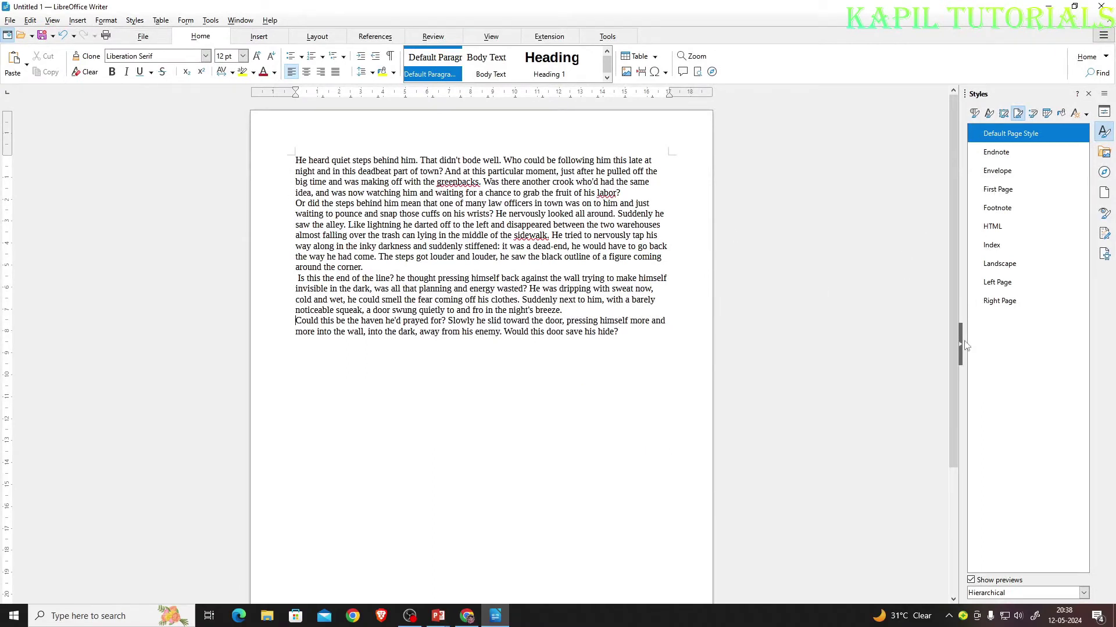
{"action": "mouse_move", "coordinate": [950, 338]}
{"action": "left_mouse_down"}
{"action": "mouse_move", "coordinate": [942, 486]}
{"action": "mouse_move", "coordinate": [948, 325]}
{"action": "mouse_move", "coordinate": [943, 500]}
{"action": "mouse_move", "coordinate": [950, 351]}
{"action": "left_mouse_up"}
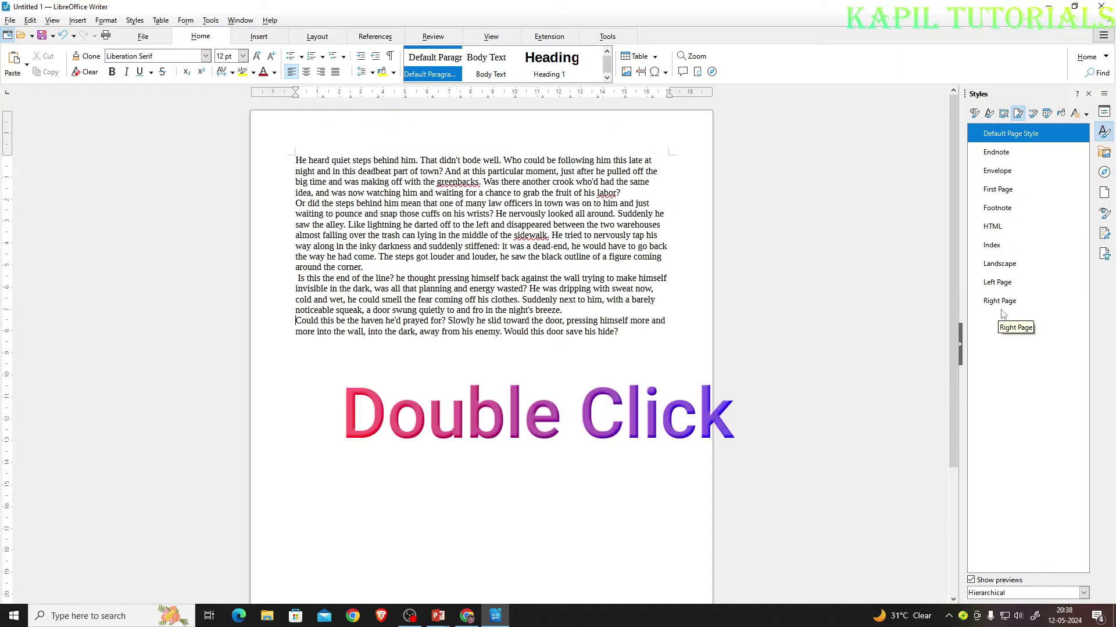
Try the Envelope page style on the document, then return it to Default Page Style.
{"action": "double_click", "coordinate": [997, 171]}
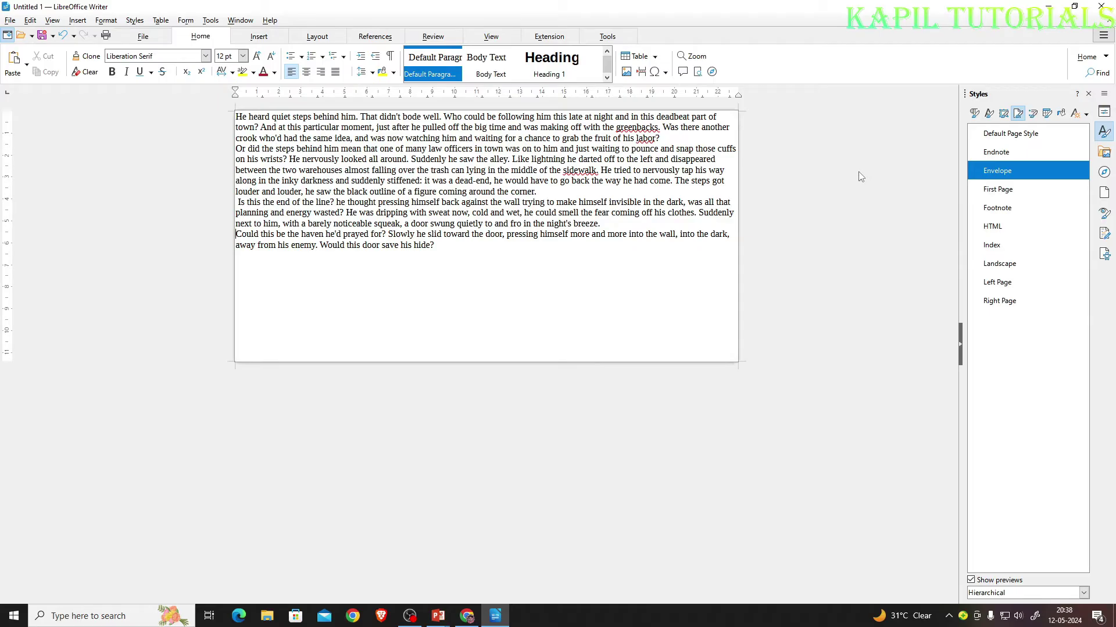
{"action": "double_click", "coordinate": [1010, 133]}
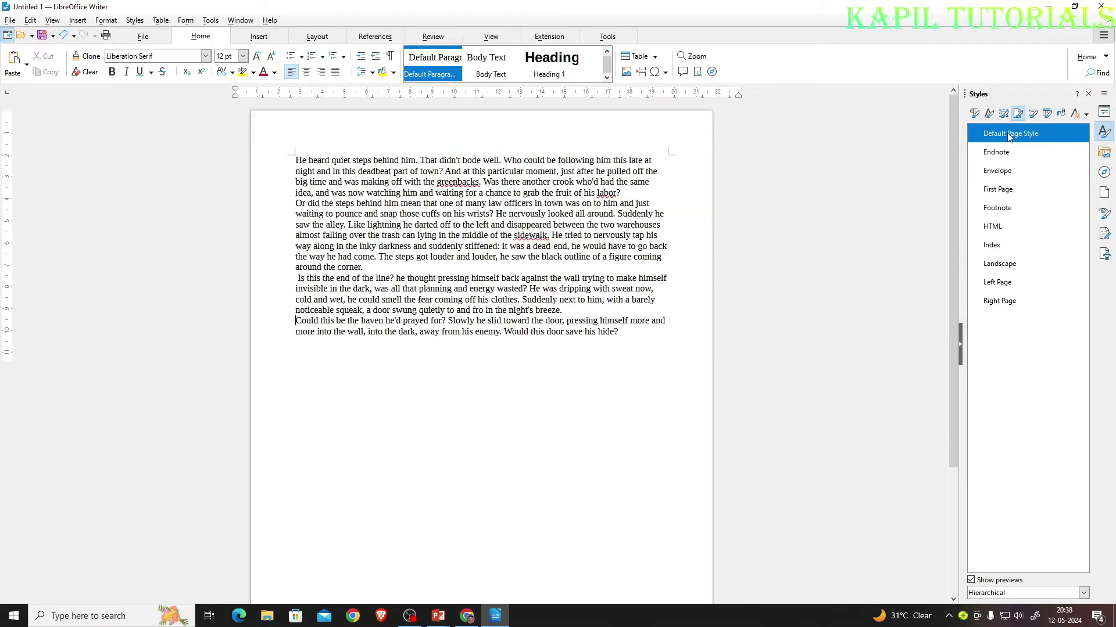
{"action": "left_click_drag", "start_coordinate": [953, 362], "coordinate": [1028, 238]}
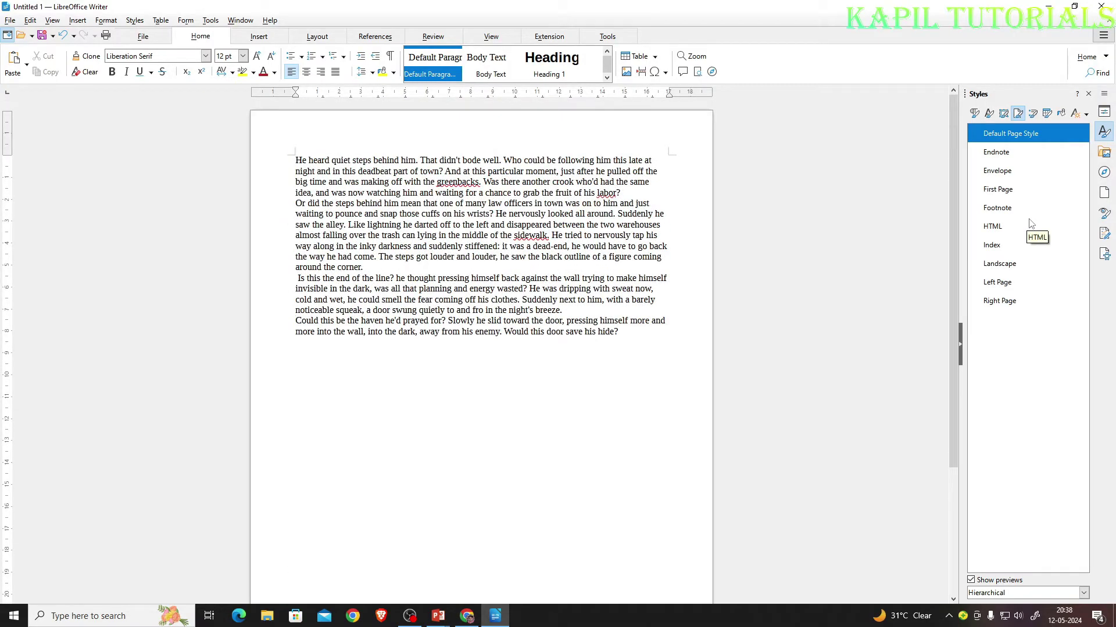
Try the First Page and Envelope page styles, then apply the Landscape page style to the document.
{"action": "left_click", "coordinate": [1004, 196]}
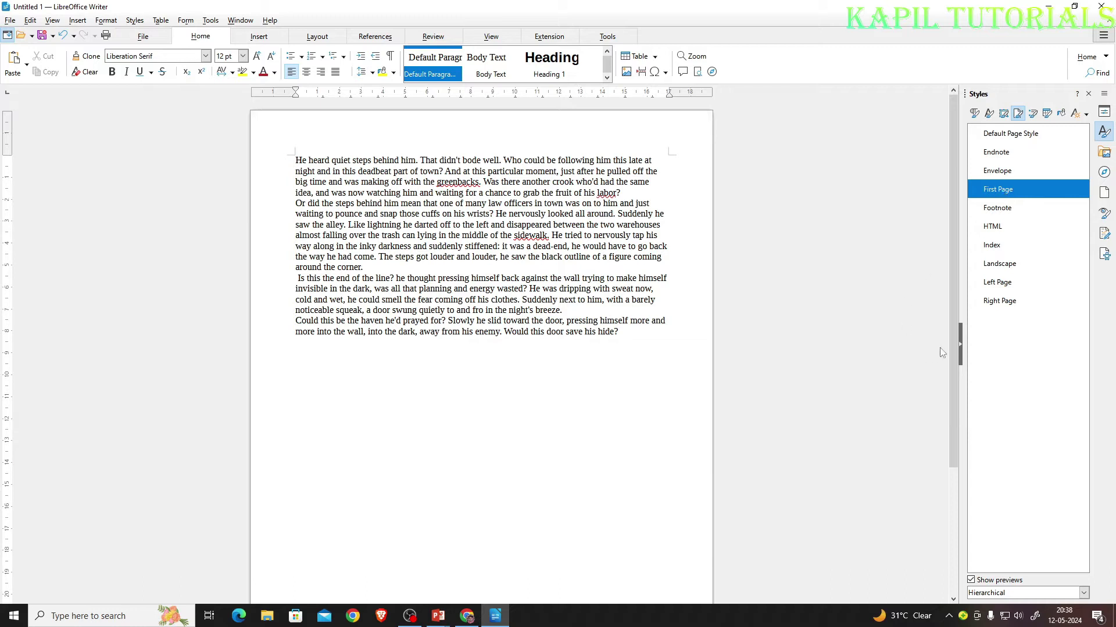
{"action": "scroll", "coordinate": [954, 357], "scroll_direction": "down", "scroll_amount": 2}
{"action": "scroll", "coordinate": [959, 361], "scroll_direction": "up", "scroll_amount": 2}
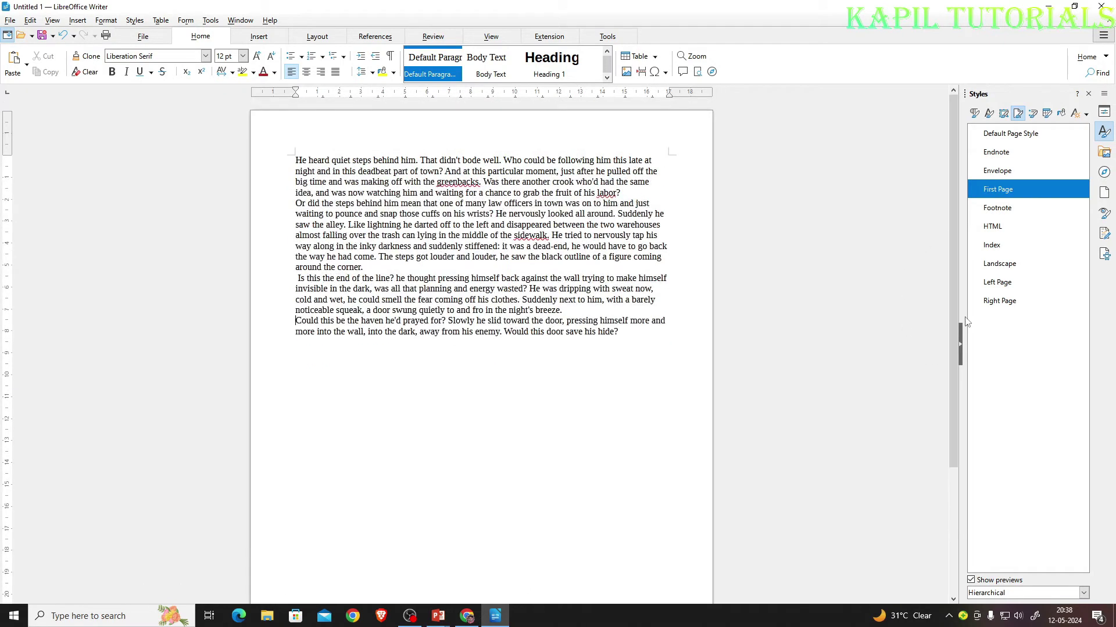
{"action": "left_click", "coordinate": [1004, 178]}
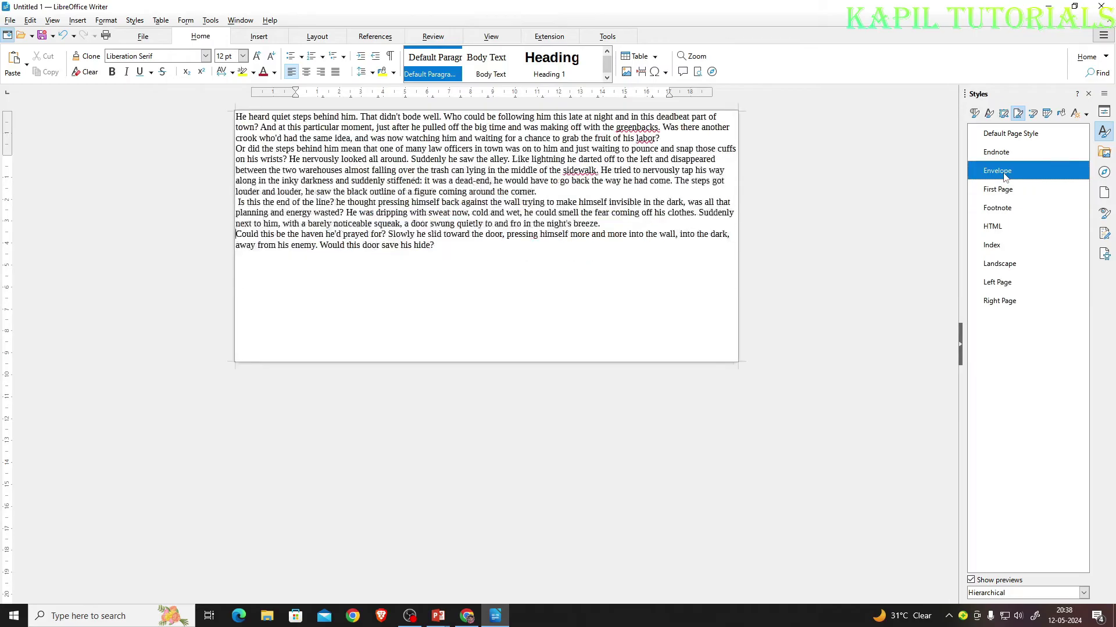
{"action": "double_click", "coordinate": [1000, 265]}
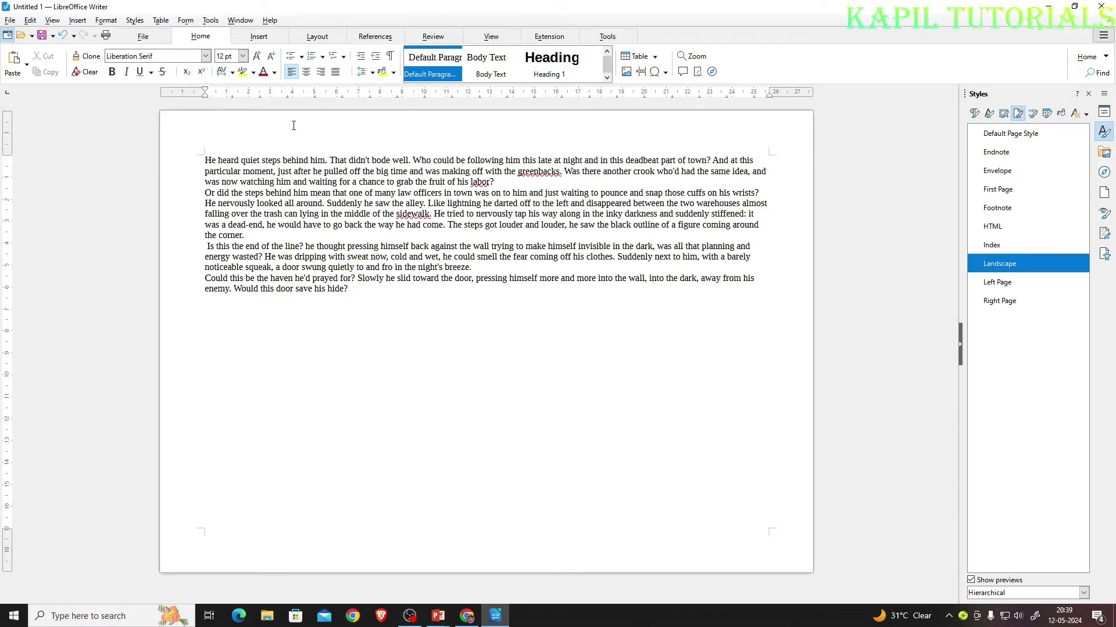
Apply the Block Quotation paragraph style to the first paragraph, undo it once and apply it again.
{"action": "left_click_drag", "start_coordinate": [210, 158], "coordinate": [506, 182]}
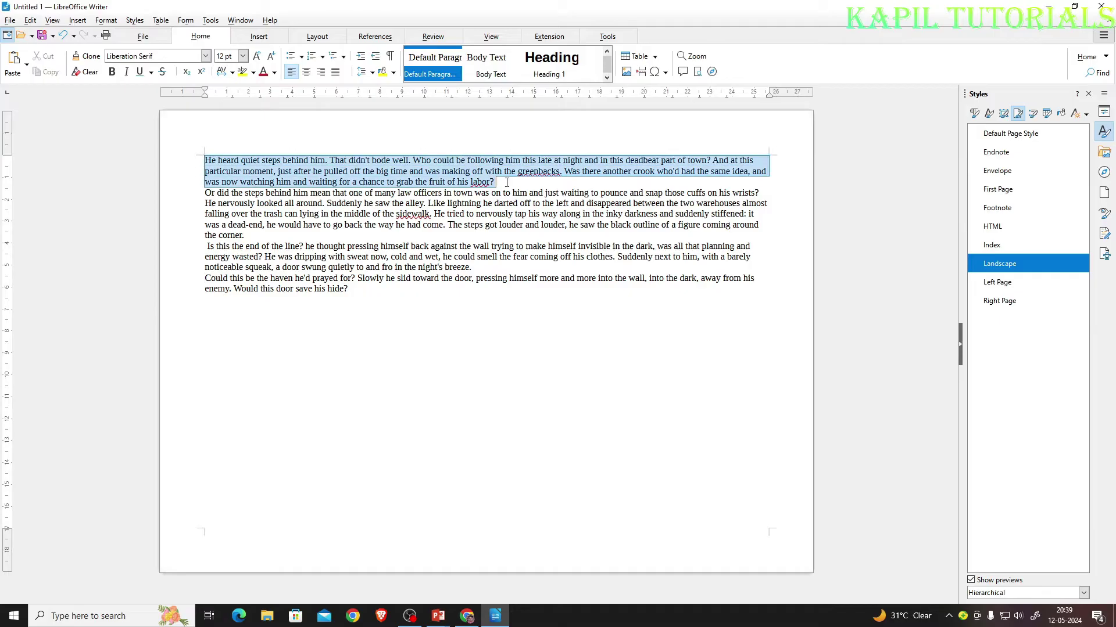
{"action": "left_click", "coordinate": [975, 115]}
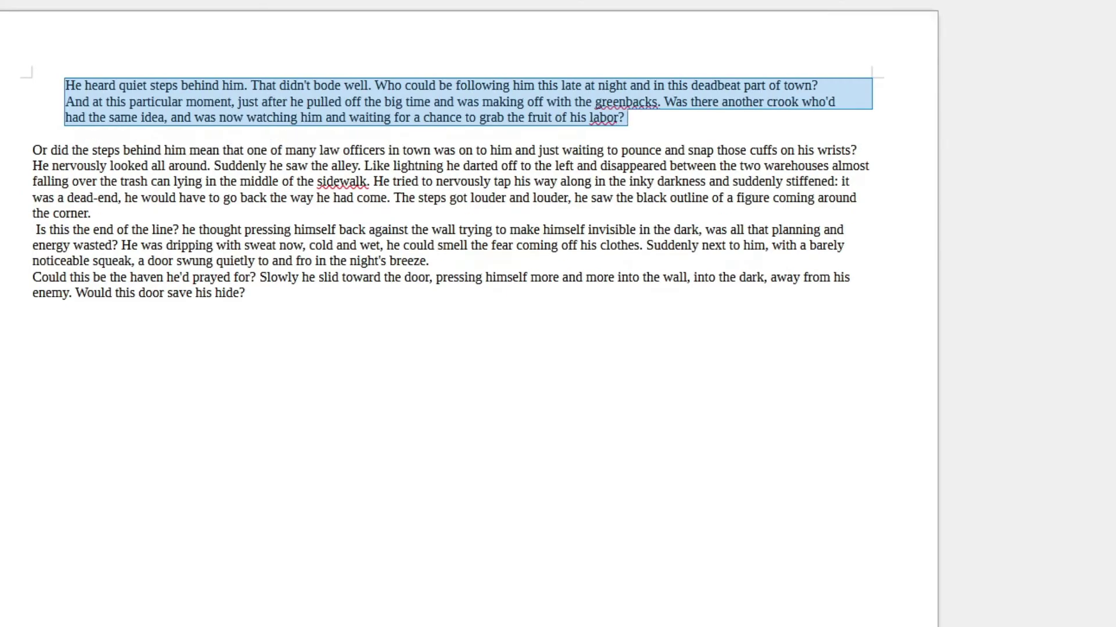
{"action": "key", "text": "ctrl+z"}
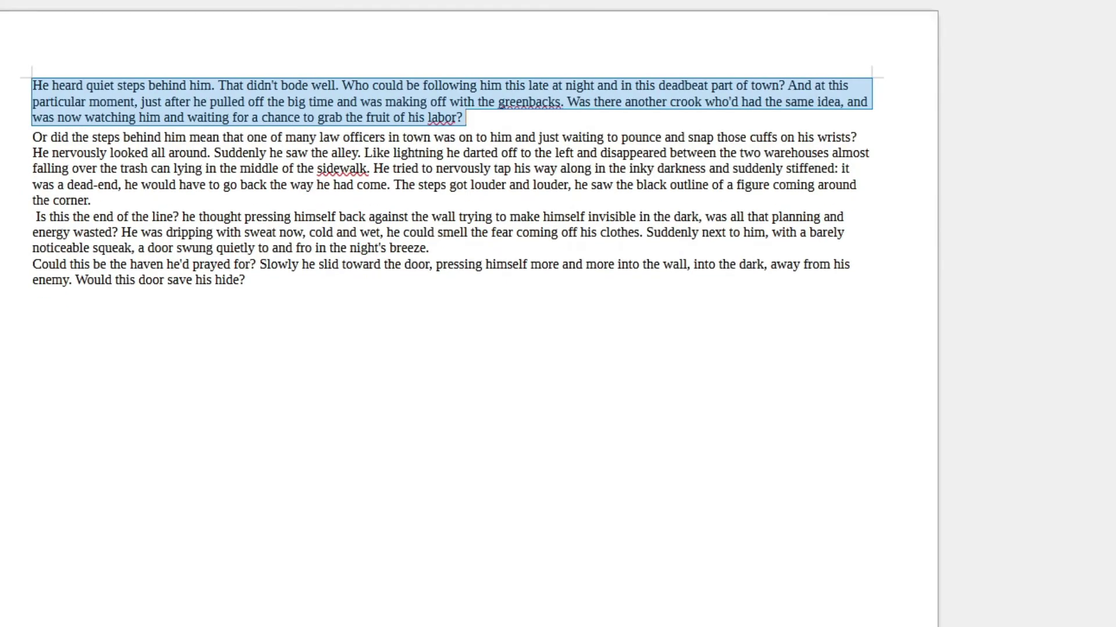
{"action": "double_click", "coordinate": [1011, 169]}
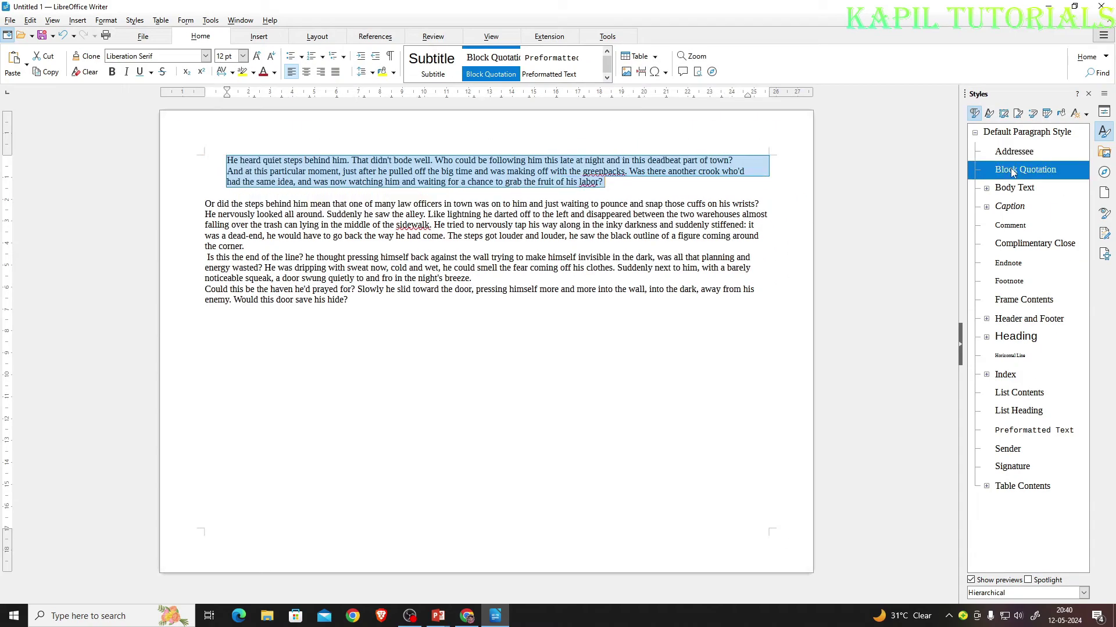
Try the Body Text and Caption paragraph styles on the first paragraph, then set it back to Block Quotation.
{"action": "double_click", "coordinate": [1009, 188]}
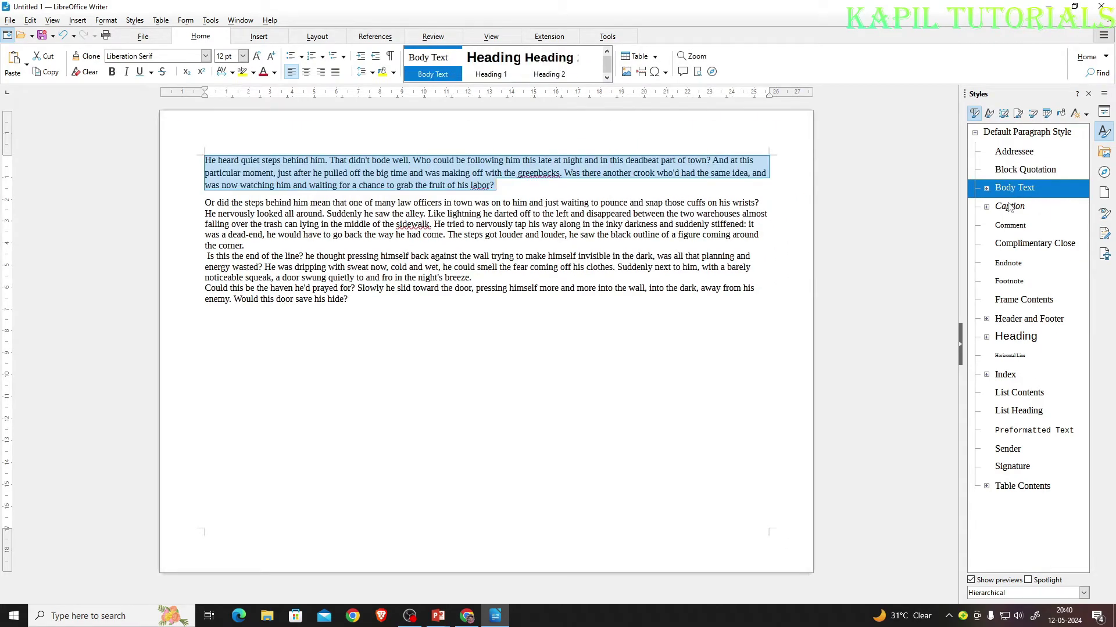
{"action": "double_click", "coordinate": [1010, 206]}
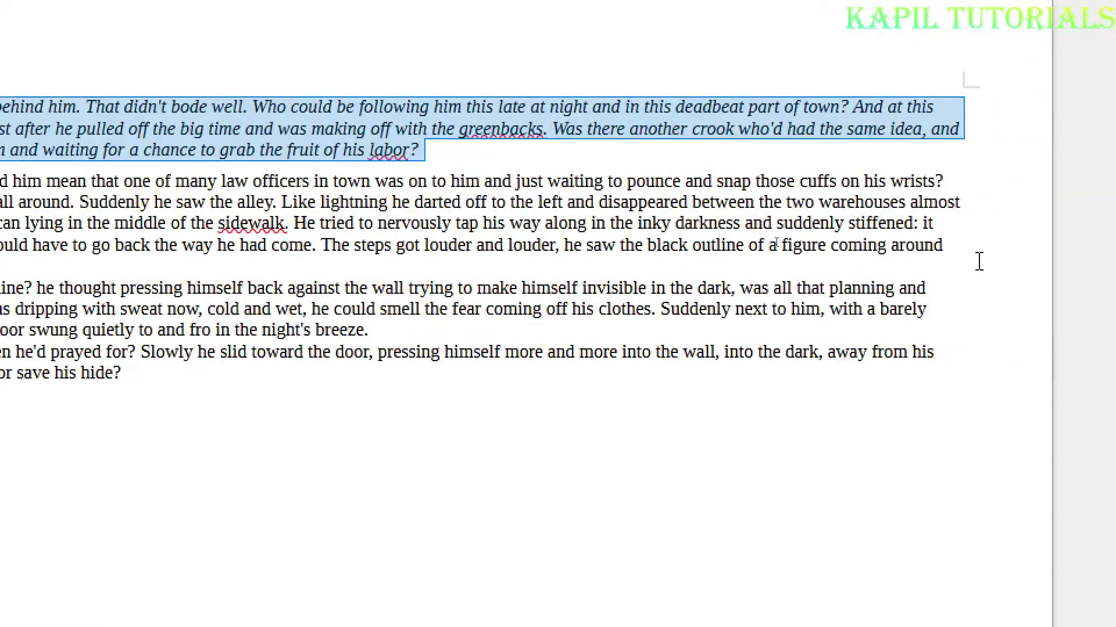
{"action": "double_click", "coordinate": [1021, 171]}
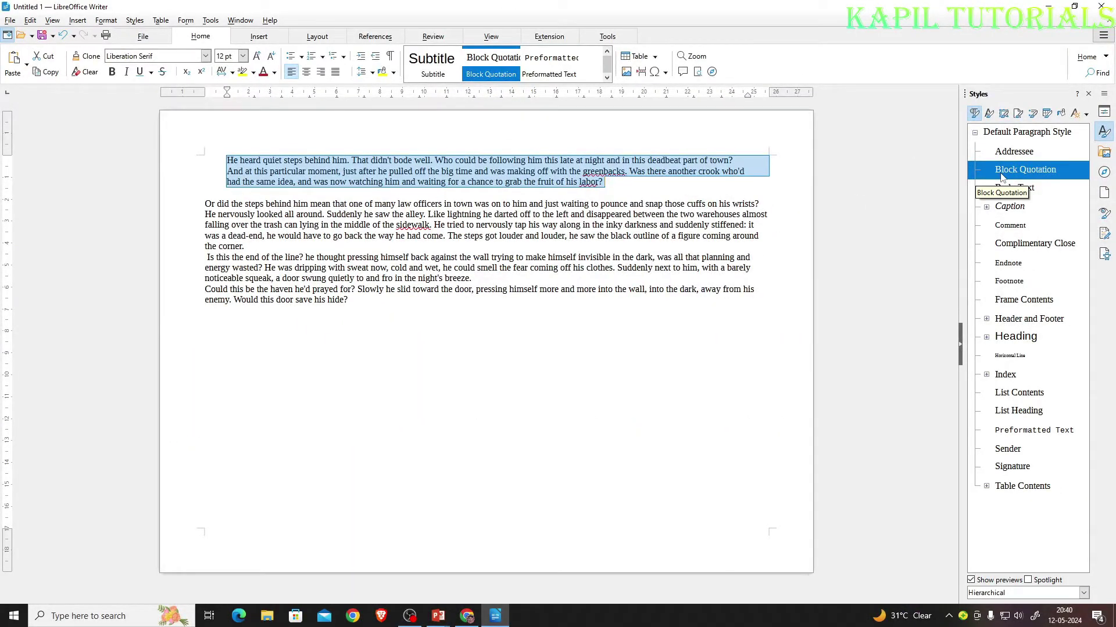
{"action": "left_click", "coordinate": [464, 346]}
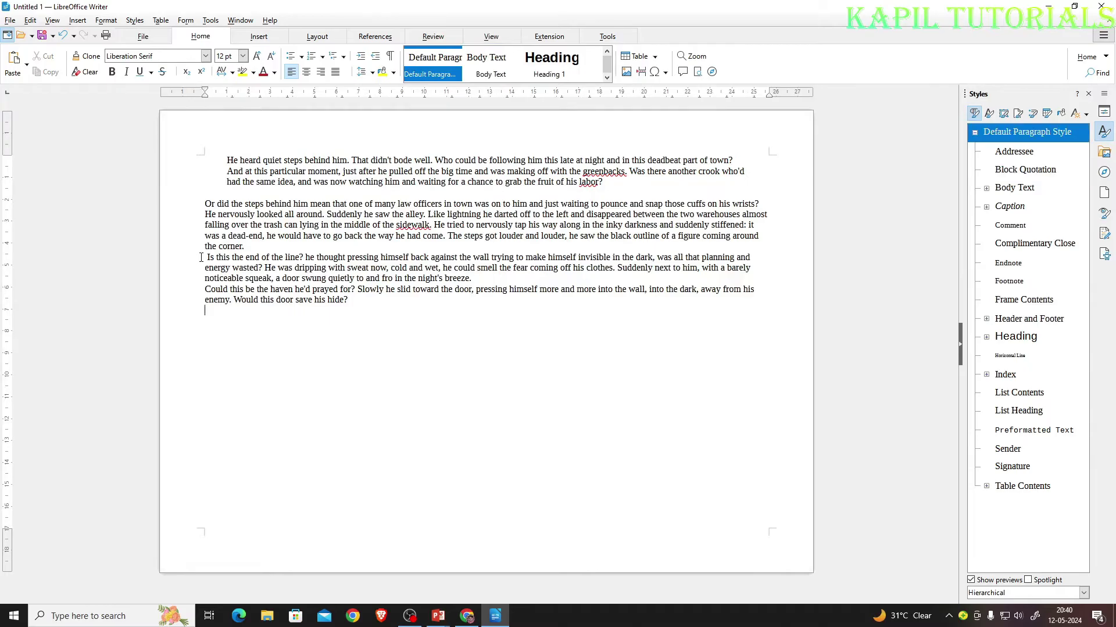
Try the Caption paragraph style on the third paragraph, "Is this the end of the line?", then apply Heading to it.
{"action": "left_click_drag", "start_coordinate": [201, 257], "coordinate": [474, 279]}
{"action": "left_click", "coordinate": [1010, 210]}
{"action": "double_click", "coordinate": [1010, 211]}
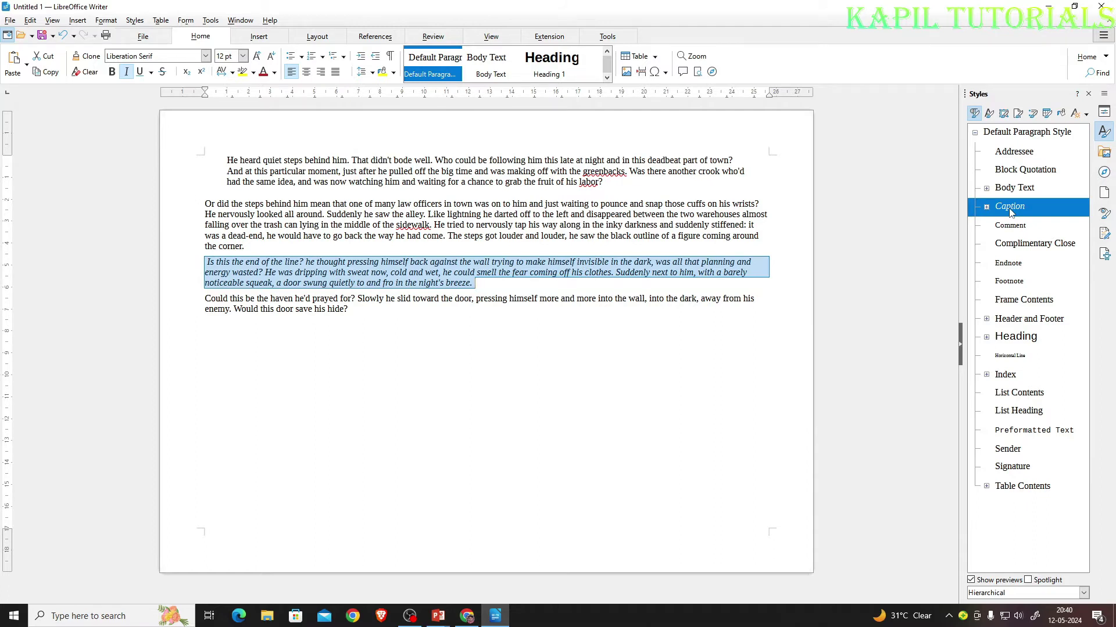
{"action": "double_click", "coordinate": [1018, 342]}
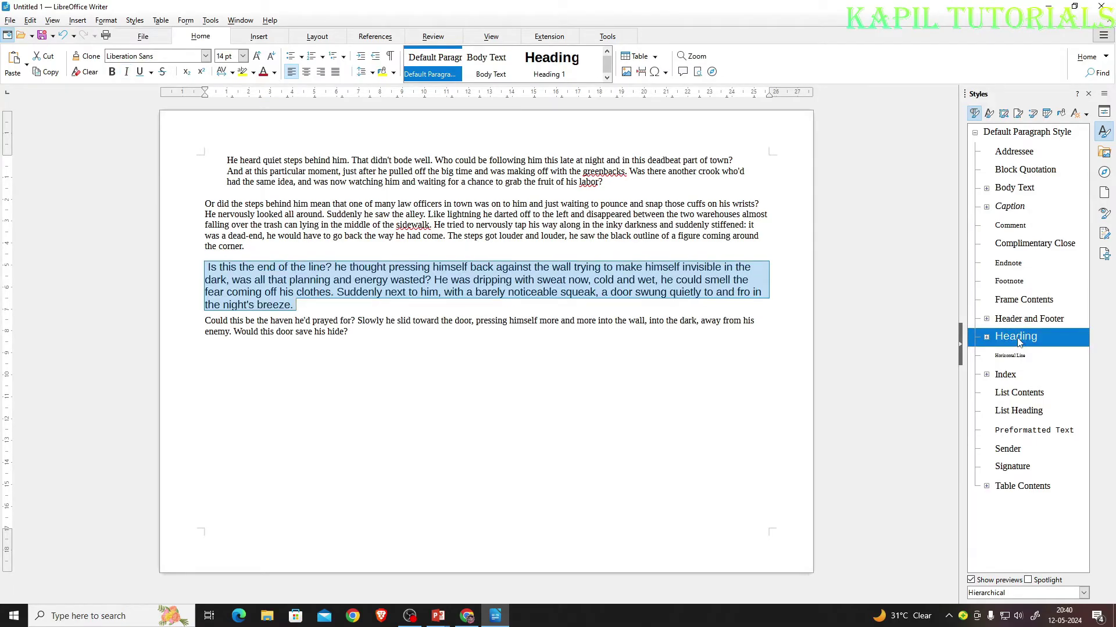
Apply the Heading paragraph style to the last paragraph, starting with "Could this be the haven".
{"action": "left_click_drag", "start_coordinate": [206, 326], "coordinate": [333, 322]}
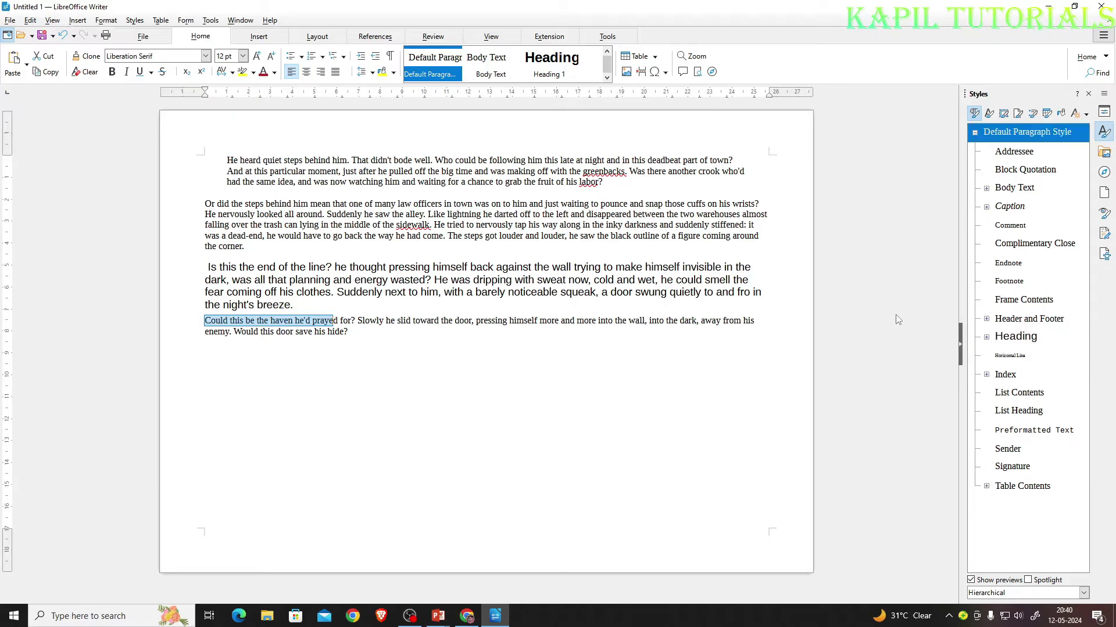
{"action": "left_click", "coordinate": [1023, 341]}
{"action": "double_click", "coordinate": [1024, 341]}
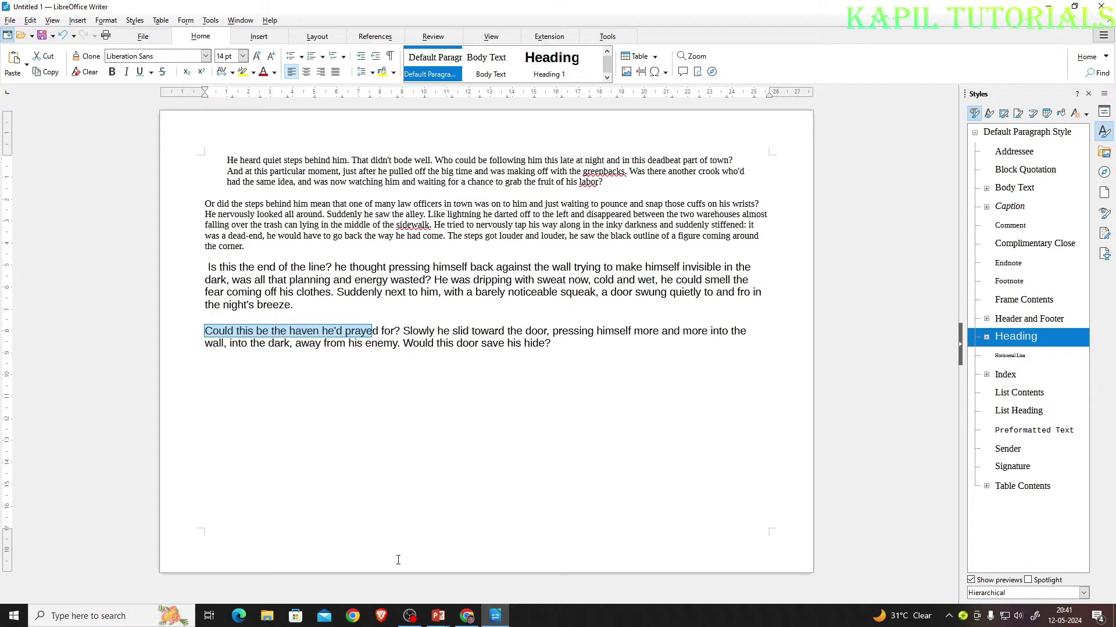
Switch to the PowerPoint slide show of Styles.pptx.
{"action": "key", "text": "alt+Tab"}
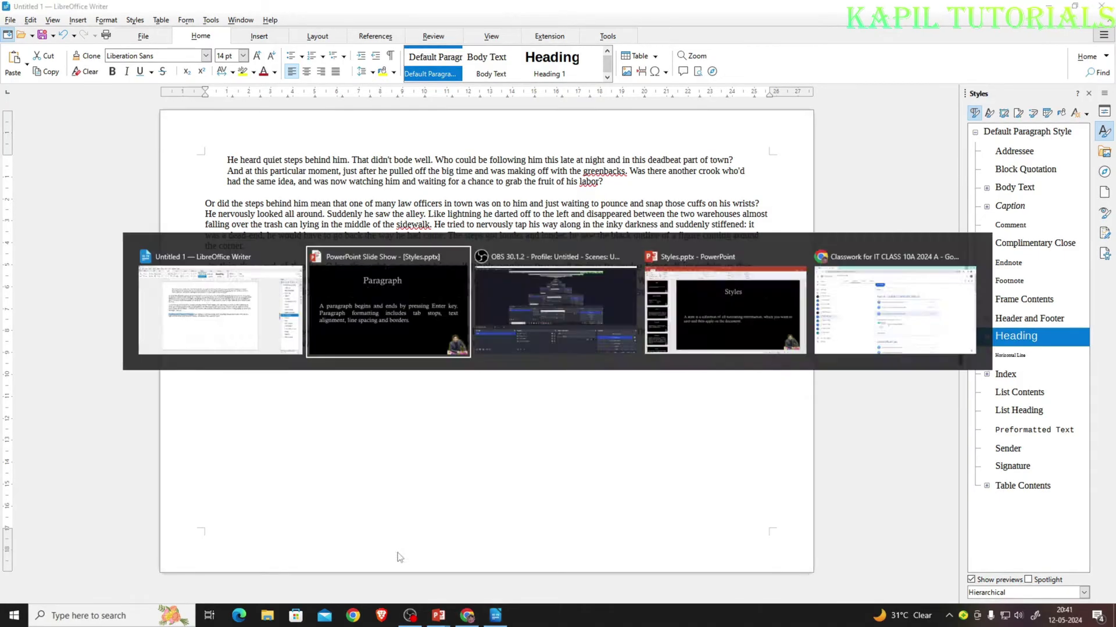
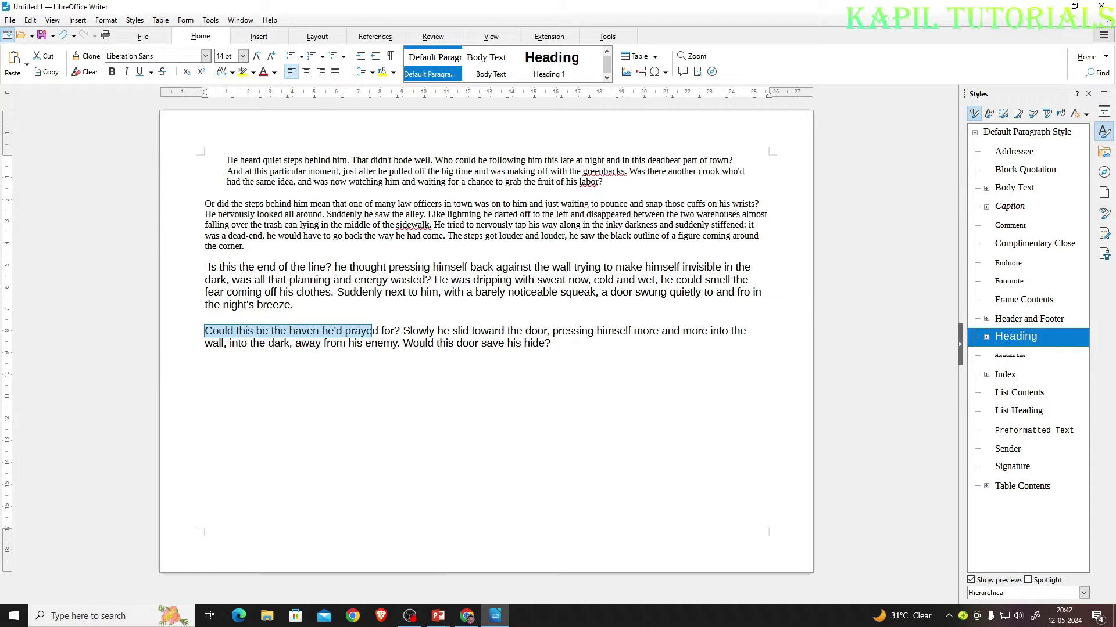
Enlarge the text of all four paragraphs by one size step, trying a larger size before stepping back.
{"action": "left_click_drag", "start_coordinate": [226, 159], "coordinate": [564, 354]}
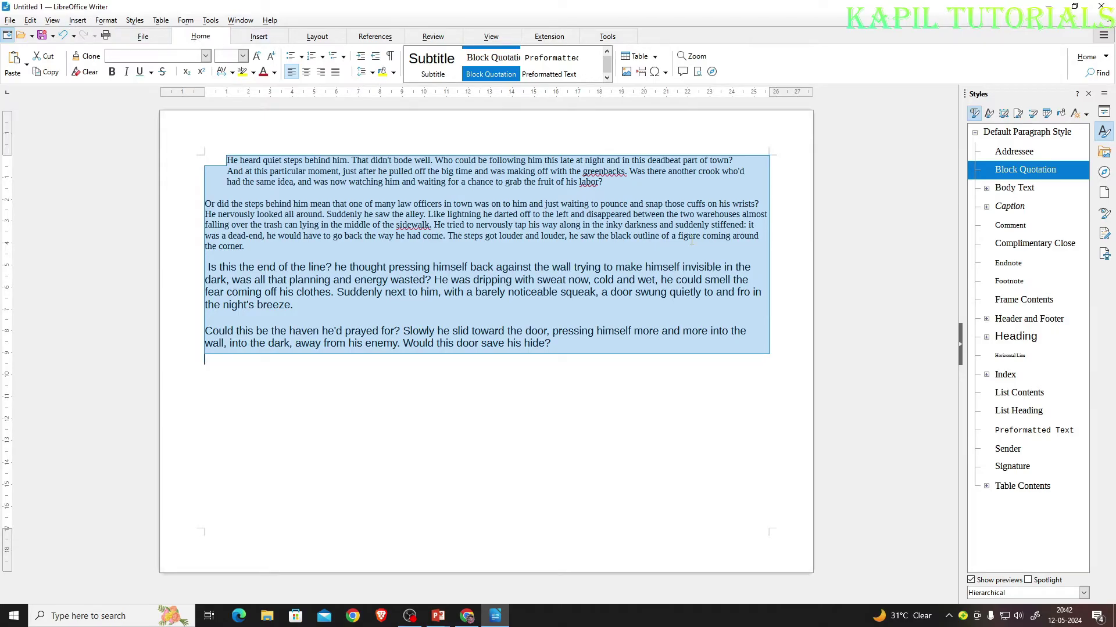
{"action": "key", "text": "ctrl+bracketright"}
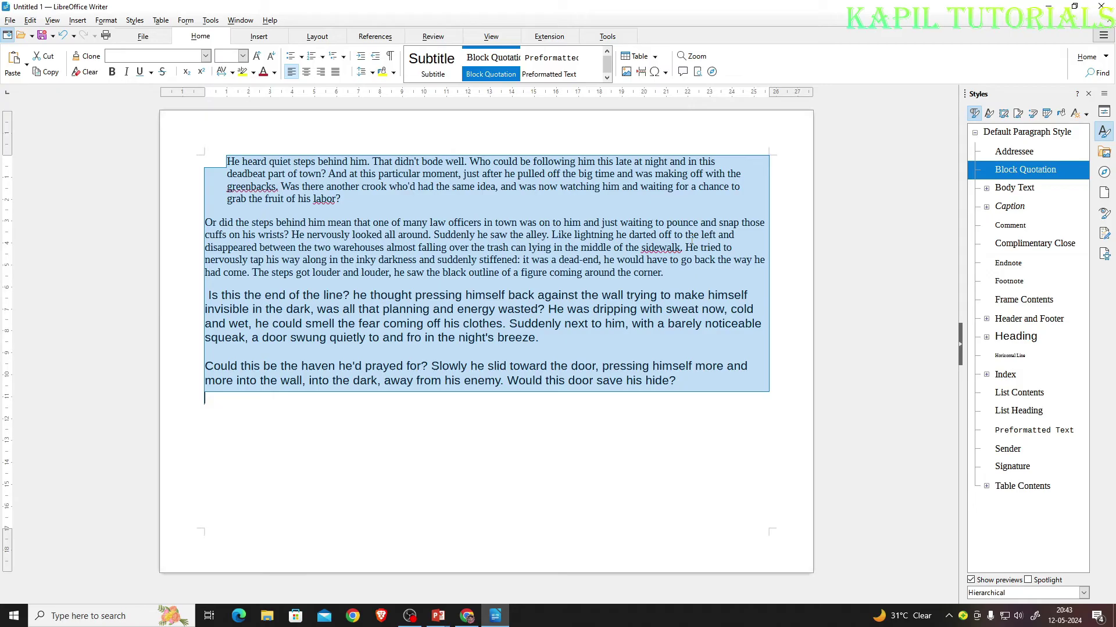
{"action": "key", "text": "ctrl+bracketright"}
{"action": "key", "text": "ctrl+bracketleft"}
Show the character styles and try Bullets on "Or did the steps" in the second paragraph, then apply Definition.
{"action": "left_click", "coordinate": [989, 114]}
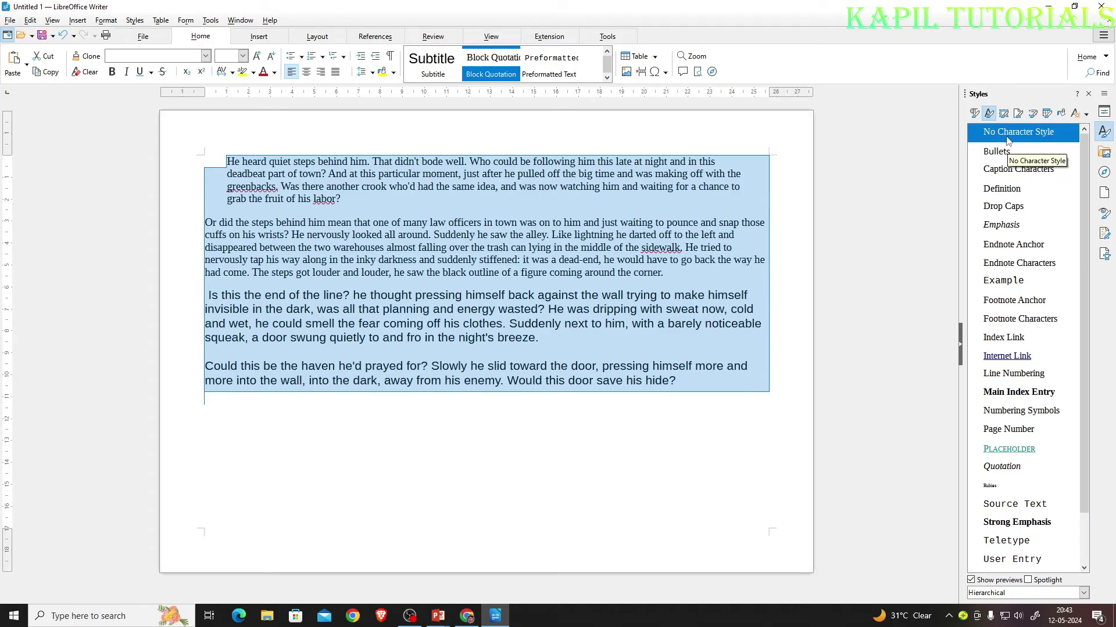
{"action": "left_click_drag", "start_coordinate": [206, 222], "coordinate": [275, 223]}
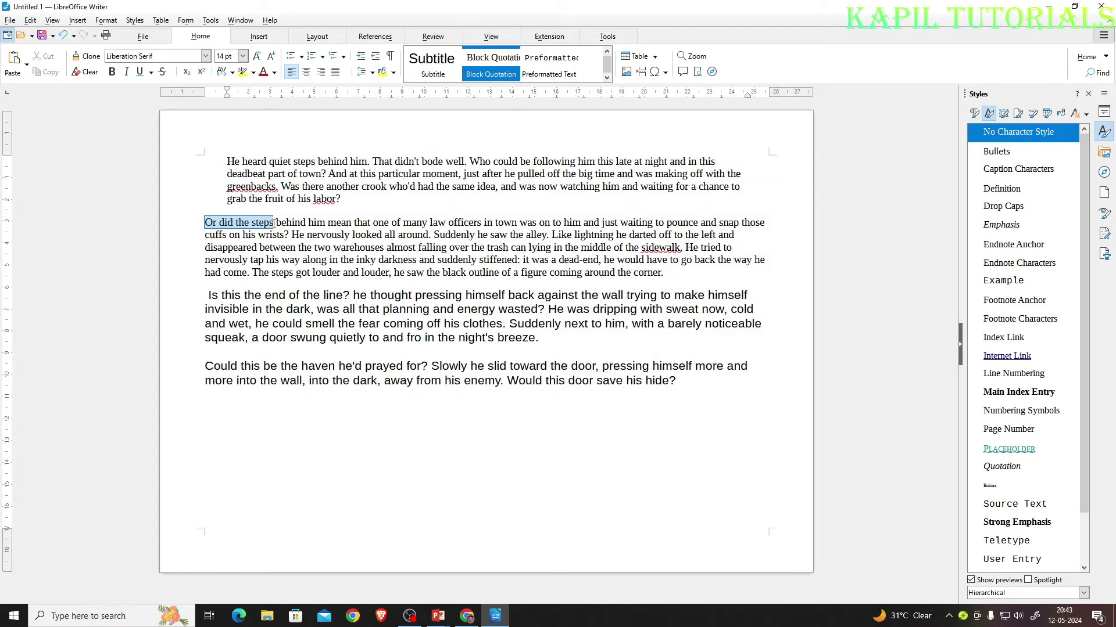
{"action": "double_click", "coordinate": [1018, 168]}
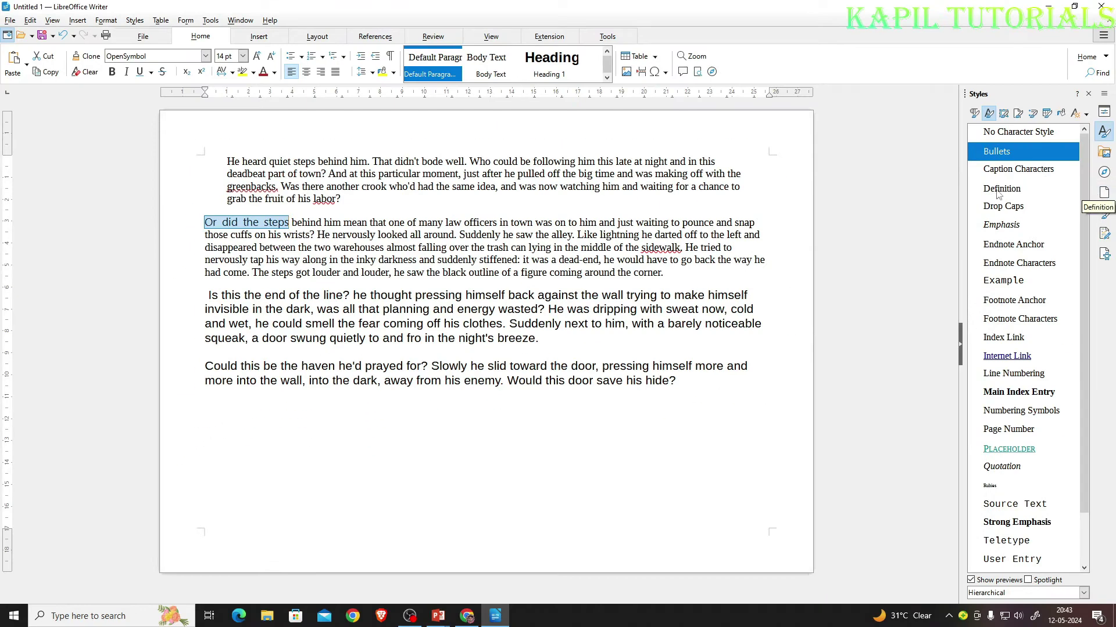
{"action": "double_click", "coordinate": [1000, 188]}
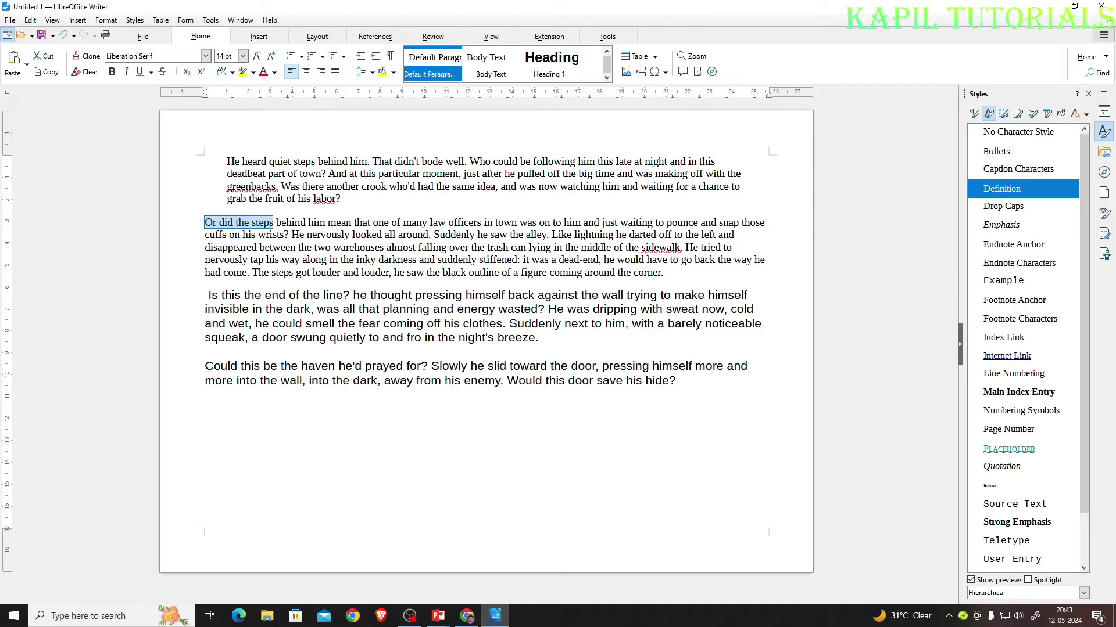
Try the Definition character style on "Could this be the haven he'd prayed for", then apply Emphasis to it.
{"action": "left_click_drag", "start_coordinate": [205, 366], "coordinate": [421, 367]}
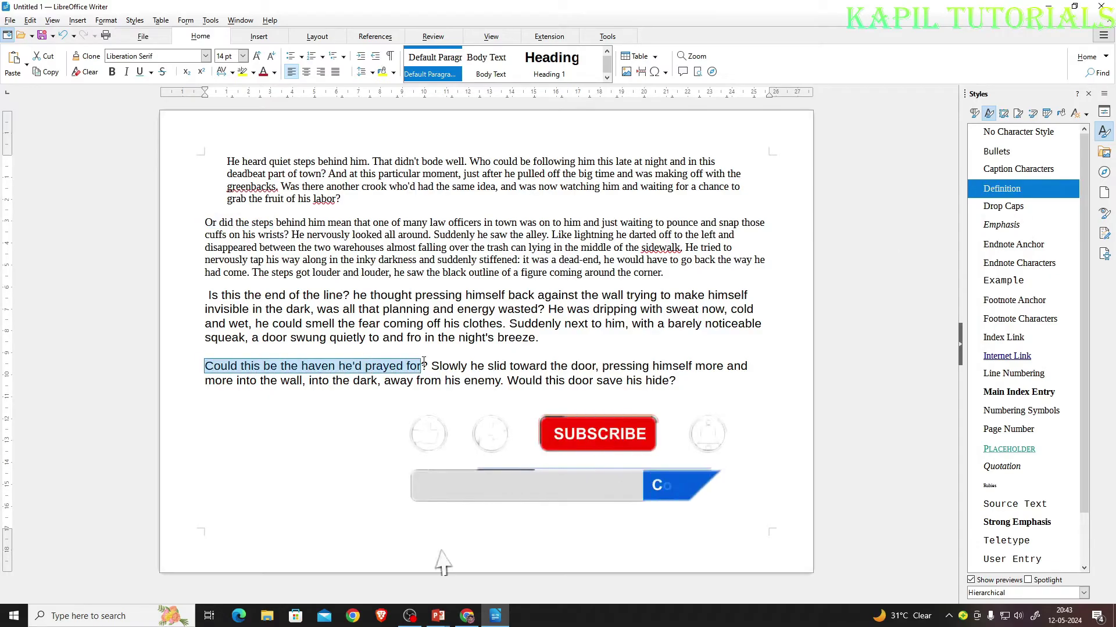
{"action": "double_click", "coordinate": [998, 193]}
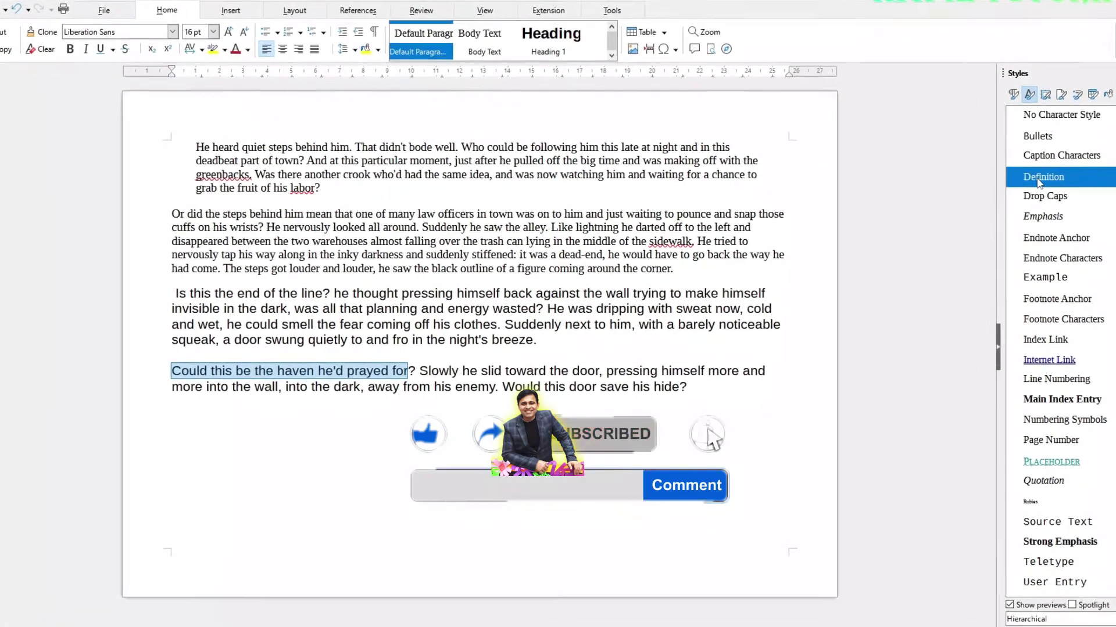
{"action": "double_click", "coordinate": [1057, 213]}
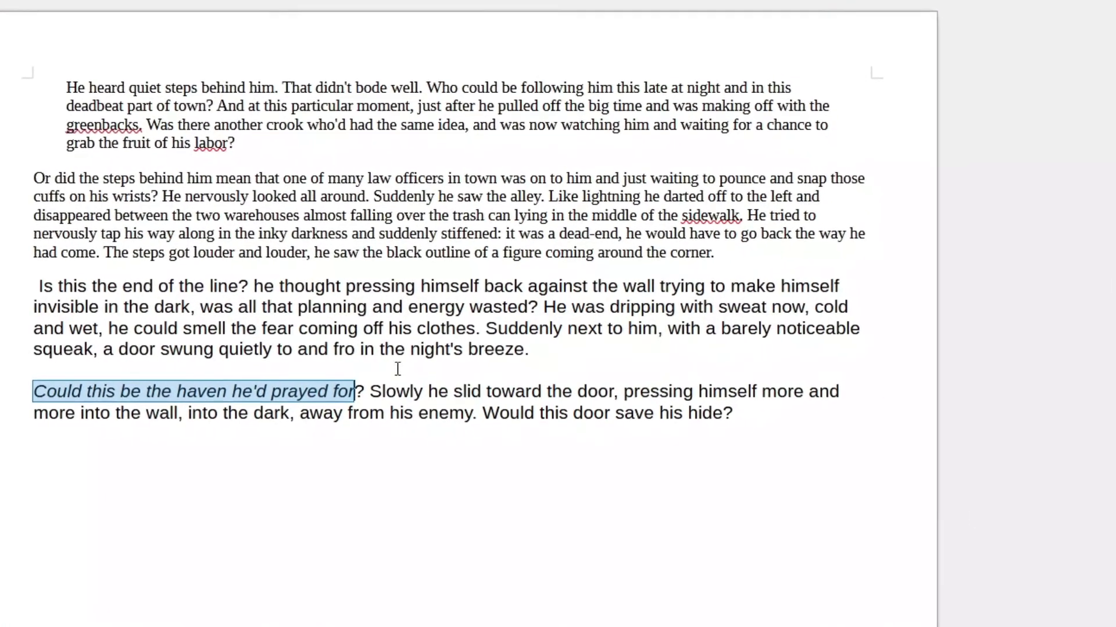
Apply the Placeholder character style to the third paragraph's opening, from "Is this the end of the line?" through "in the dark,".
{"action": "left_click_drag", "start_coordinate": [40, 286], "coordinate": [194, 308]}
{"action": "double_click", "coordinate": [1022, 452]}
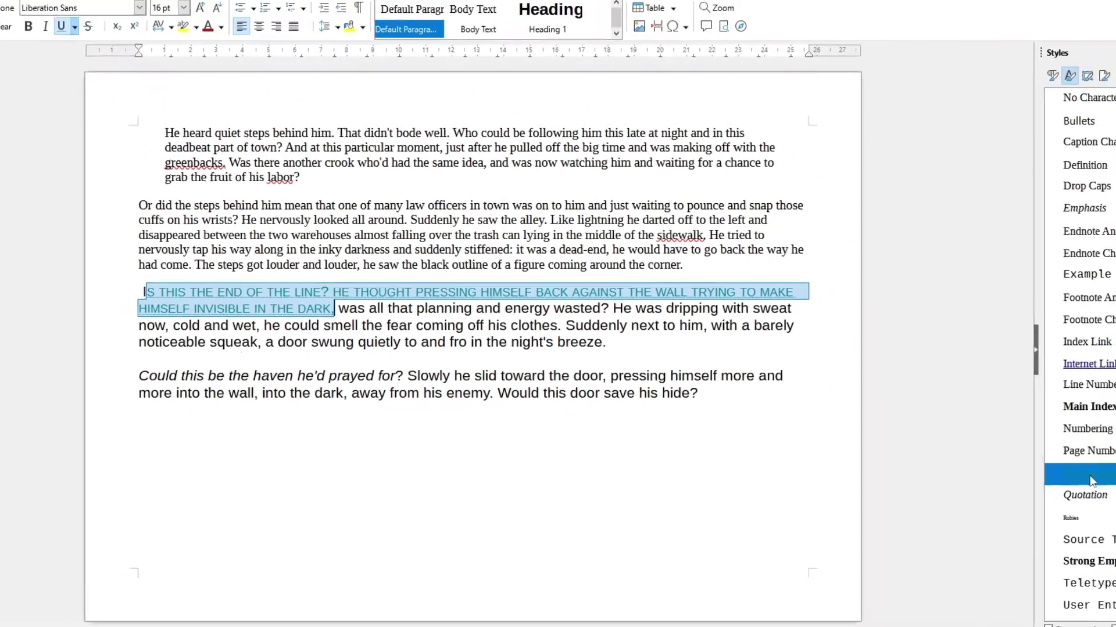
{"action": "left_click", "coordinate": [368, 340]}
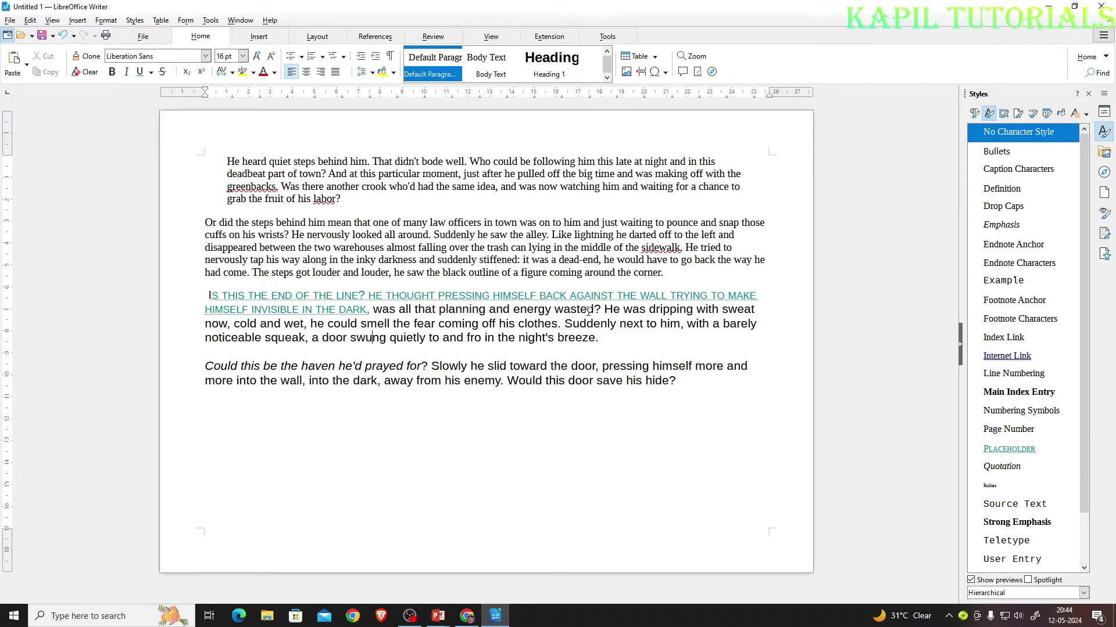
Apply Strong Emphasis to "clothes. Suddenly next to him" in the third paragraph and Teletype to "Would this door save his hide?" in the fourth.
{"action": "left_click_drag", "start_coordinate": [507, 324], "coordinate": [682, 321]}
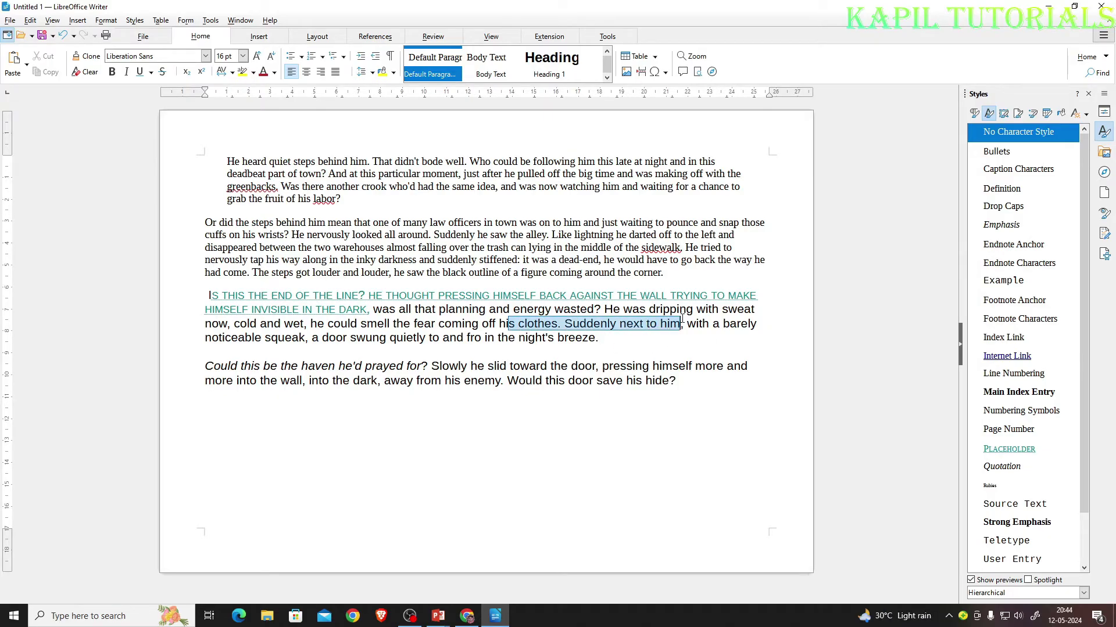
{"action": "double_click", "coordinate": [1013, 525]}
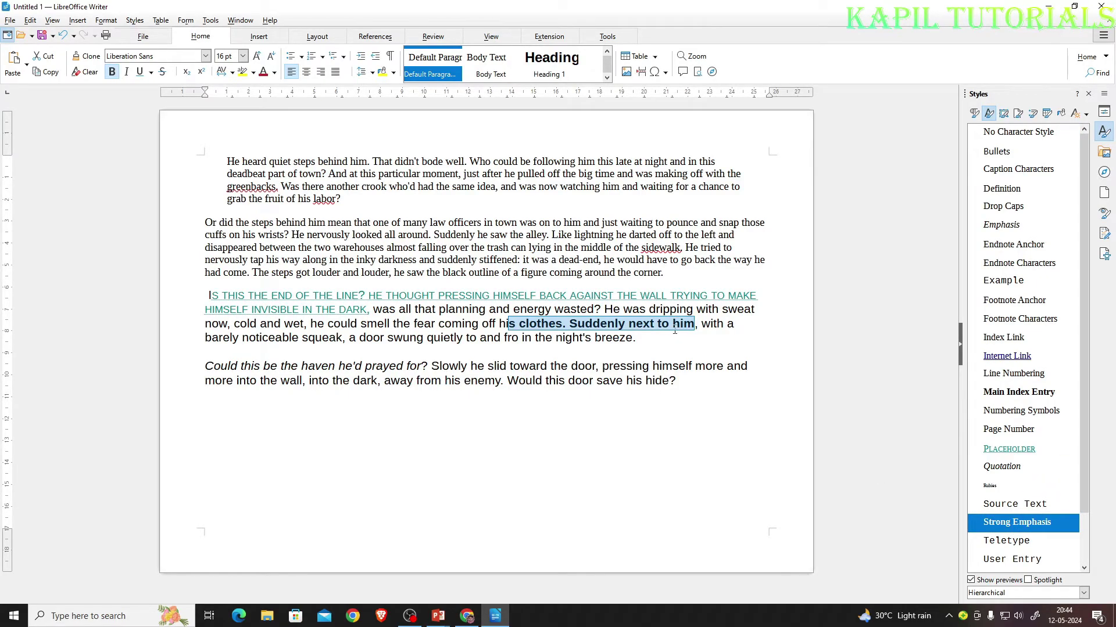
{"action": "left_click", "coordinate": [509, 382]}
{"action": "left_click_drag", "start_coordinate": [508, 382], "coordinate": [675, 381]}
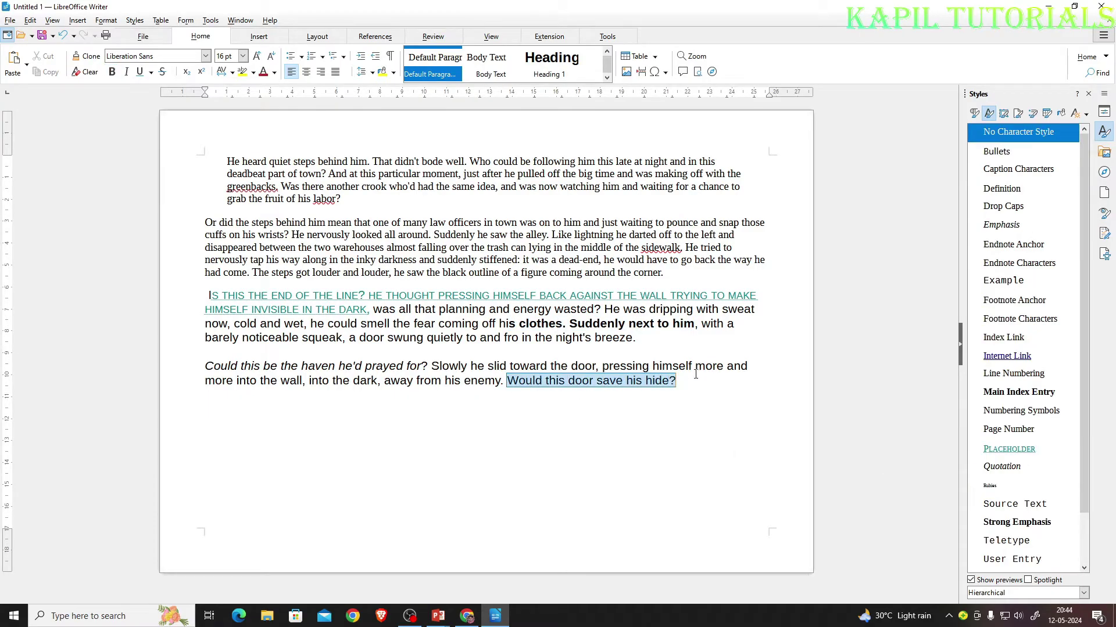
{"action": "double_click", "coordinate": [1009, 542]}
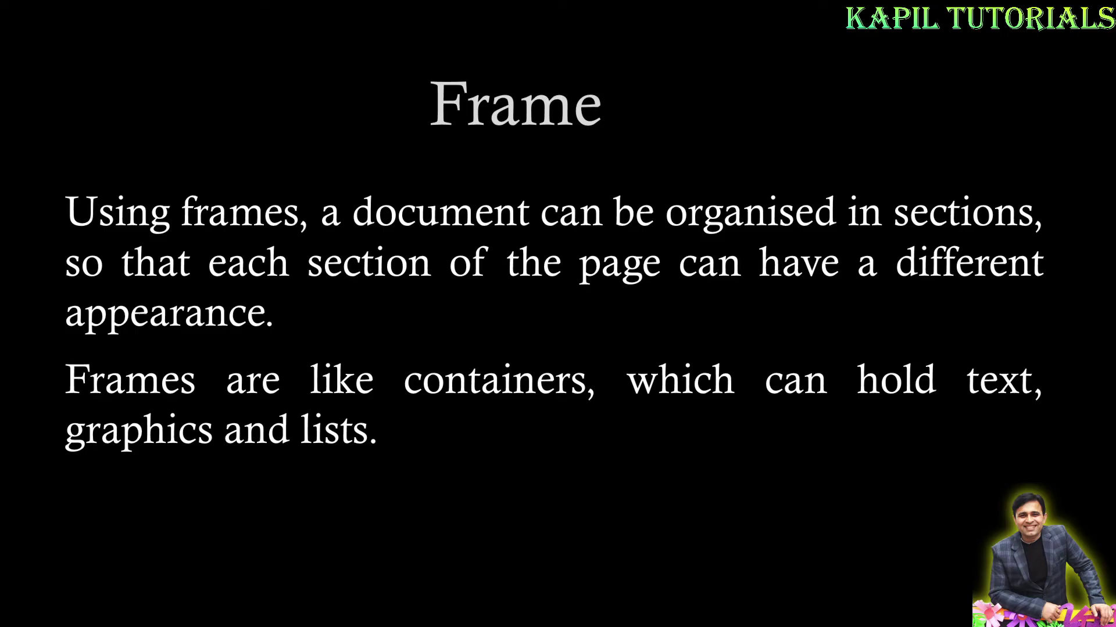
Switch back to LibreOffice Writer and apply Default Page Style to the document.
{"action": "key", "text": "alt+Tab"}
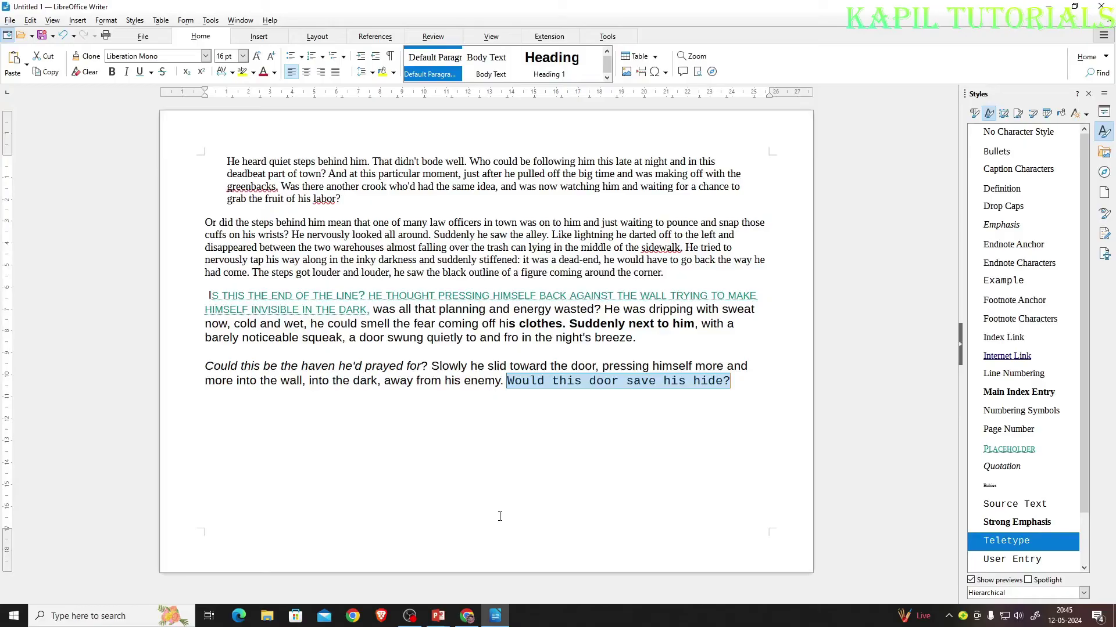
{"action": "left_click", "coordinate": [441, 475]}
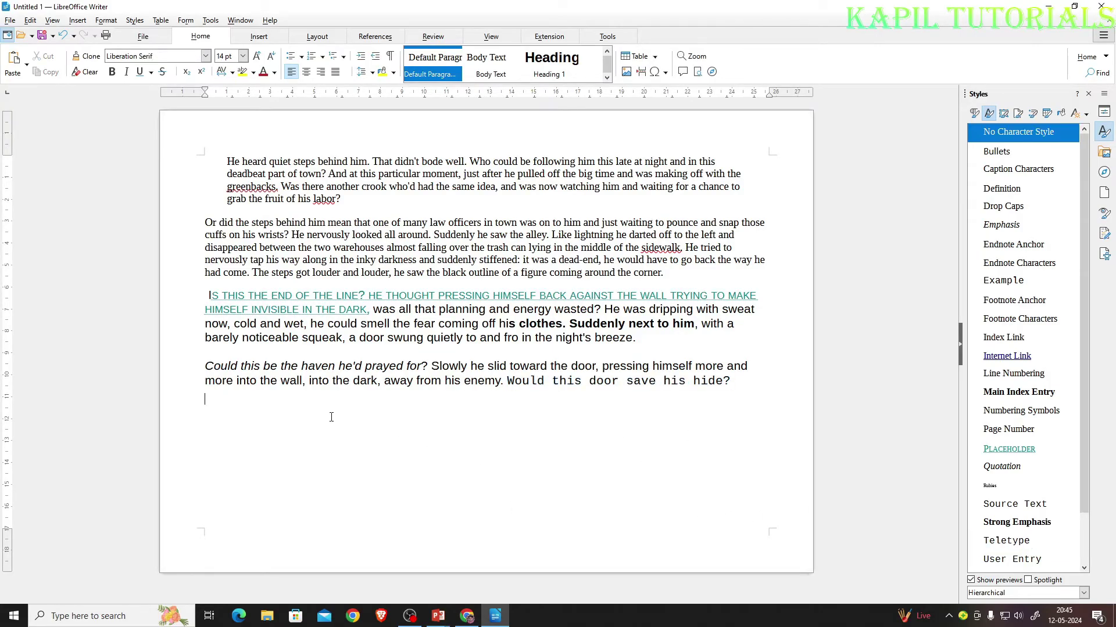
{"action": "left_click", "coordinate": [1018, 114]}
{"action": "double_click", "coordinate": [1010, 134]}
Insert the image area.png from the Pictures folder on a new line below the last paragraph.
{"action": "scroll", "coordinate": [496, 241], "scroll_direction": "down", "scroll_amount": 5}
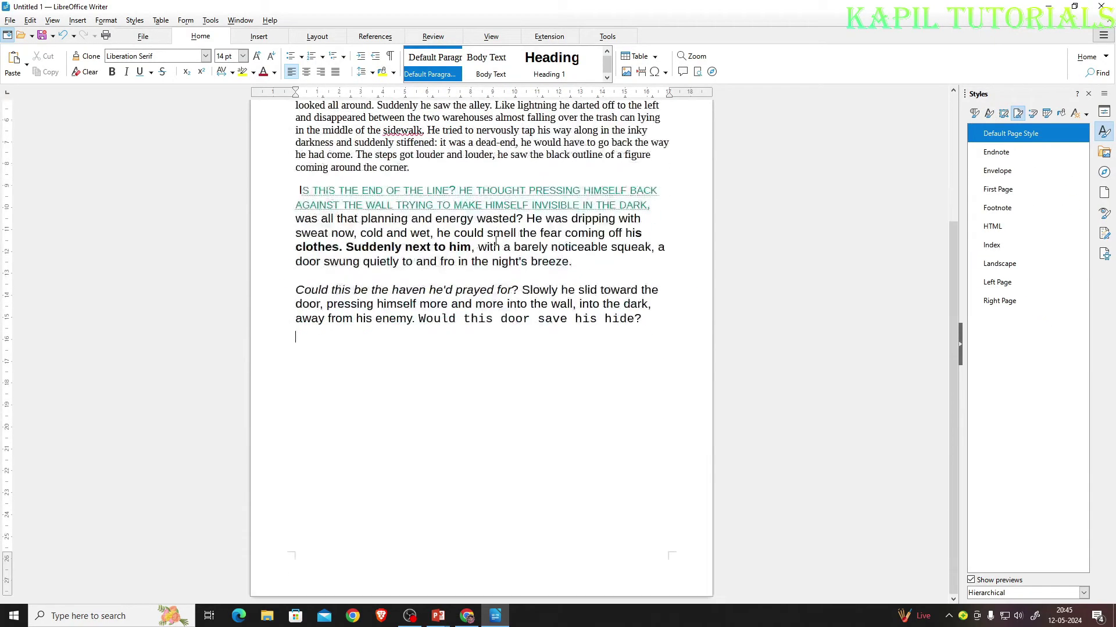
{"action": "key", "text": "Return"}
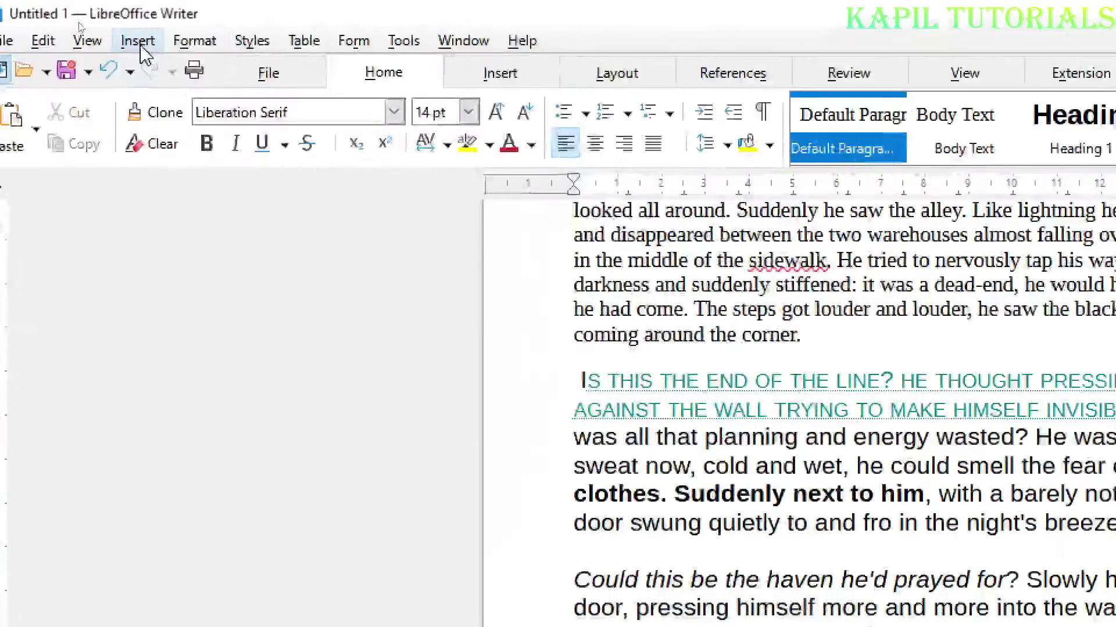
{"action": "left_click", "coordinate": [79, 22]}
{"action": "left_click", "coordinate": [535, 30]}
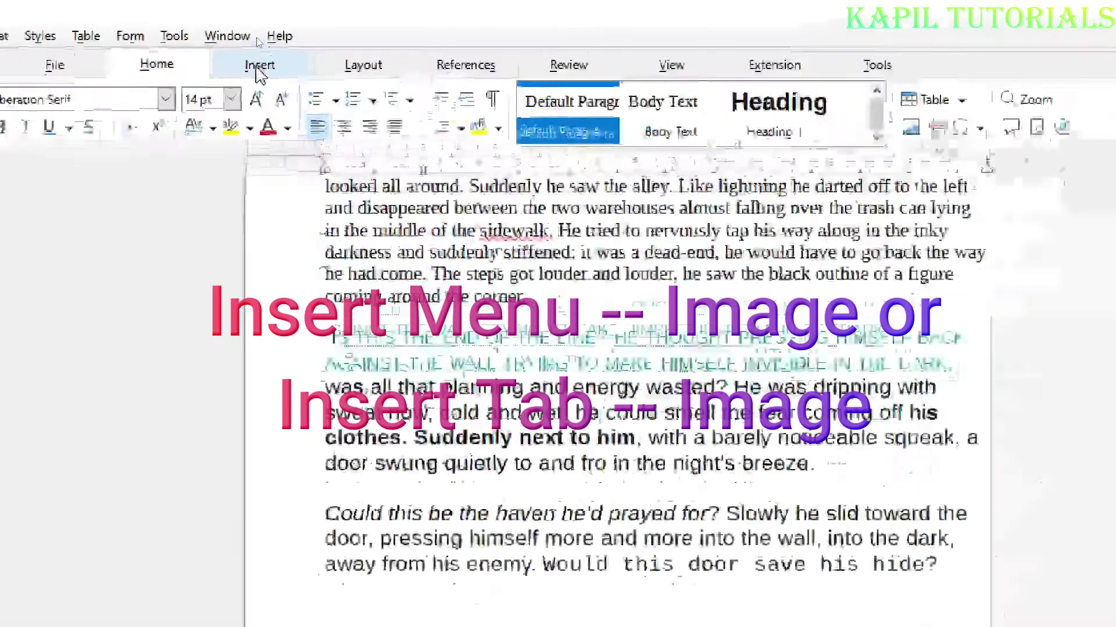
{"action": "left_click", "coordinate": [258, 38]}
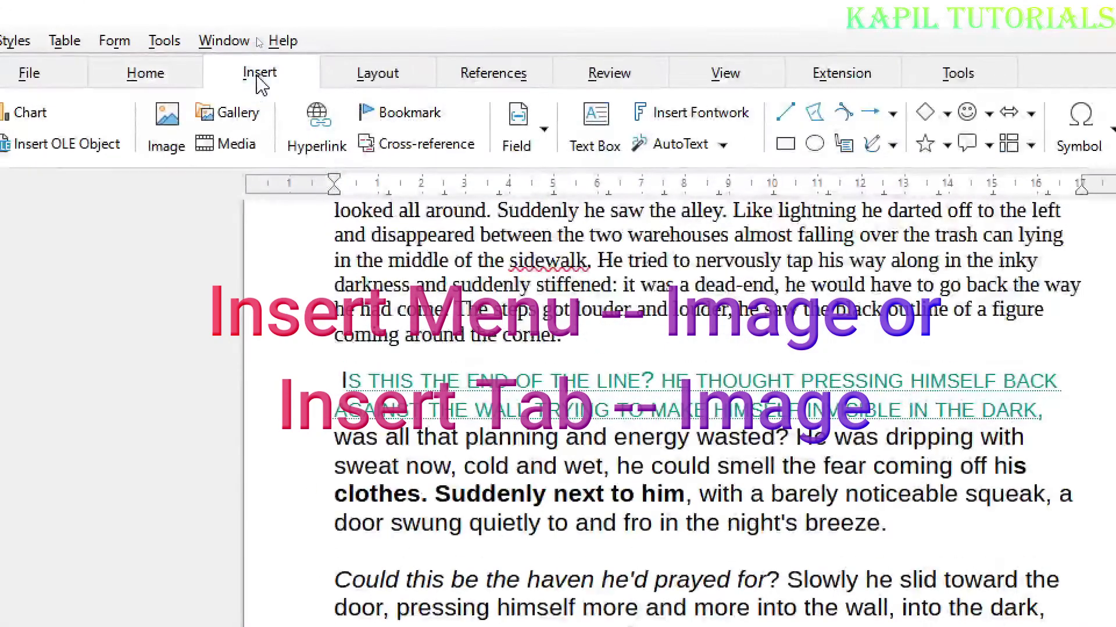
{"action": "left_click", "coordinate": [164, 122]}
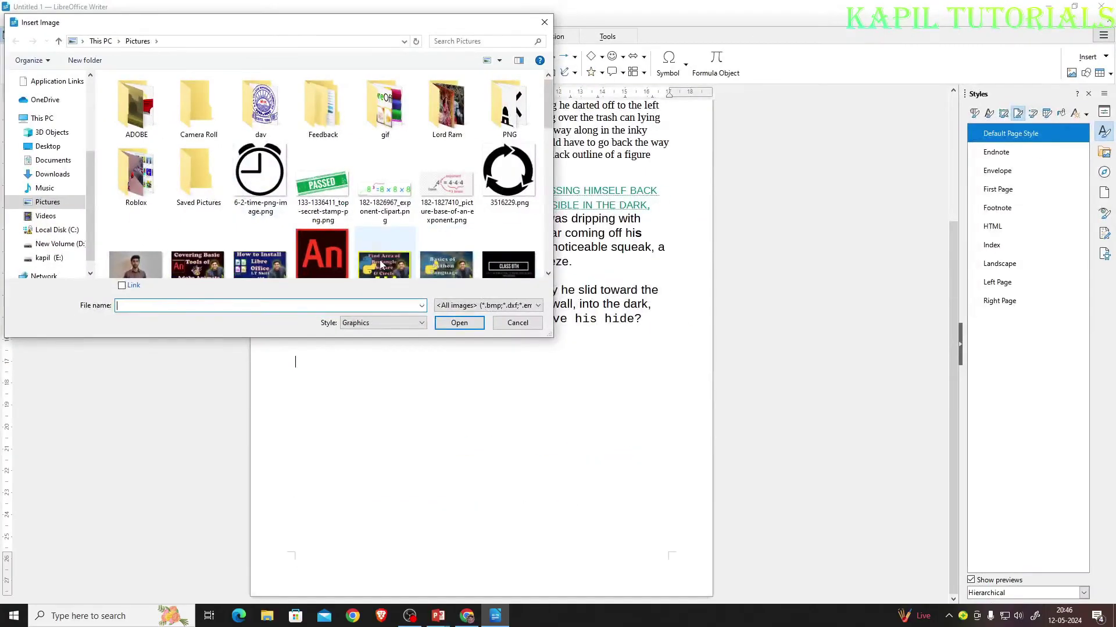
{"action": "left_click", "coordinate": [382, 265]}
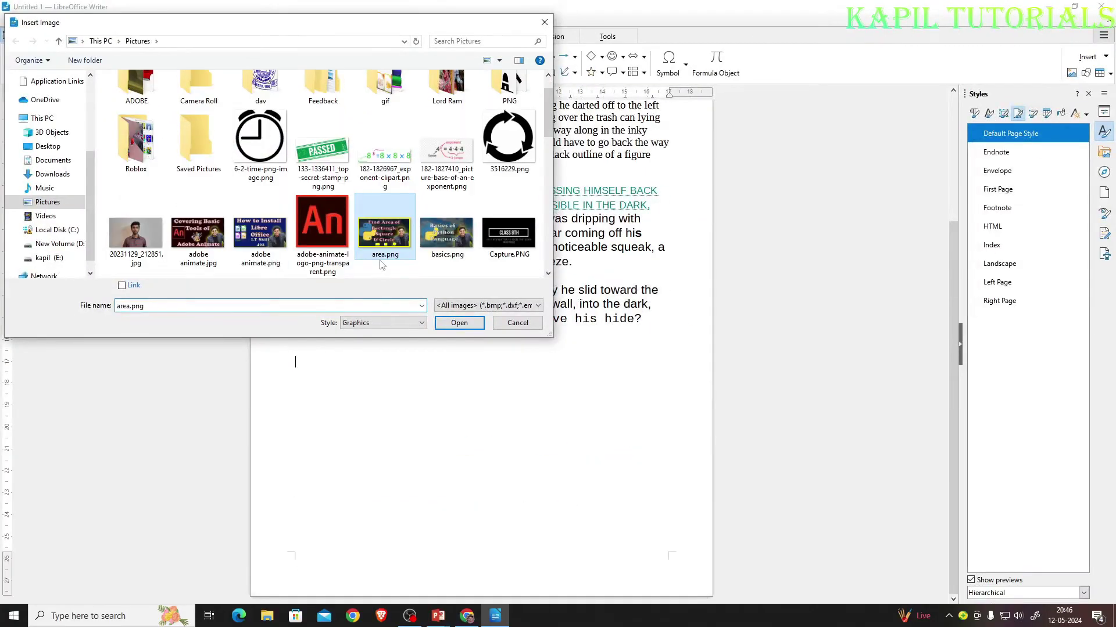
{"action": "double_click", "coordinate": [382, 264]}
Shrink the inserted image and move it to the middle of the page below the text.
{"action": "left_click_drag", "start_coordinate": [687, 384], "coordinate": [572, 443]}
{"action": "left_click_drag", "start_coordinate": [442, 526], "coordinate": [474, 462]}
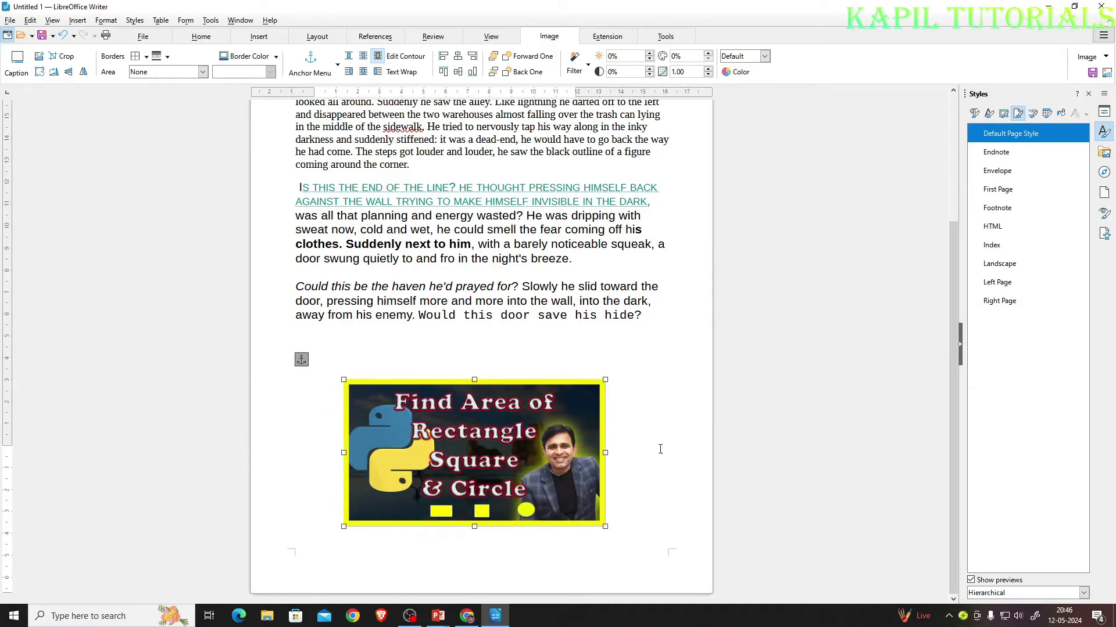
{"action": "left_click", "coordinate": [627, 443]}
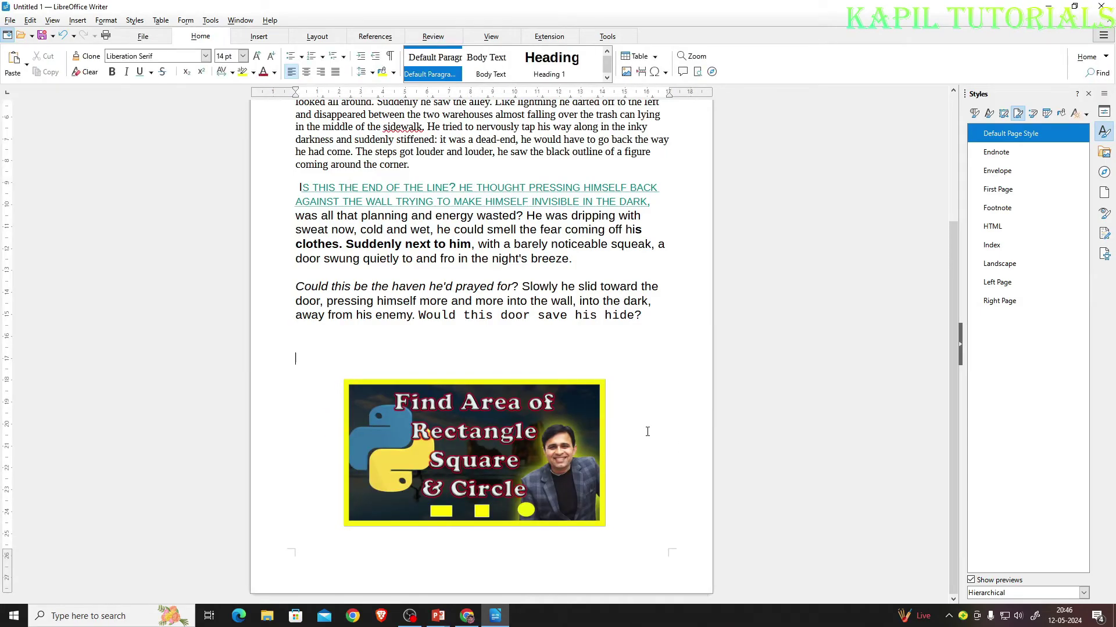
Apply a frame style with a thin border to the image and move the image slightly lower.
{"action": "left_click", "coordinate": [506, 429]}
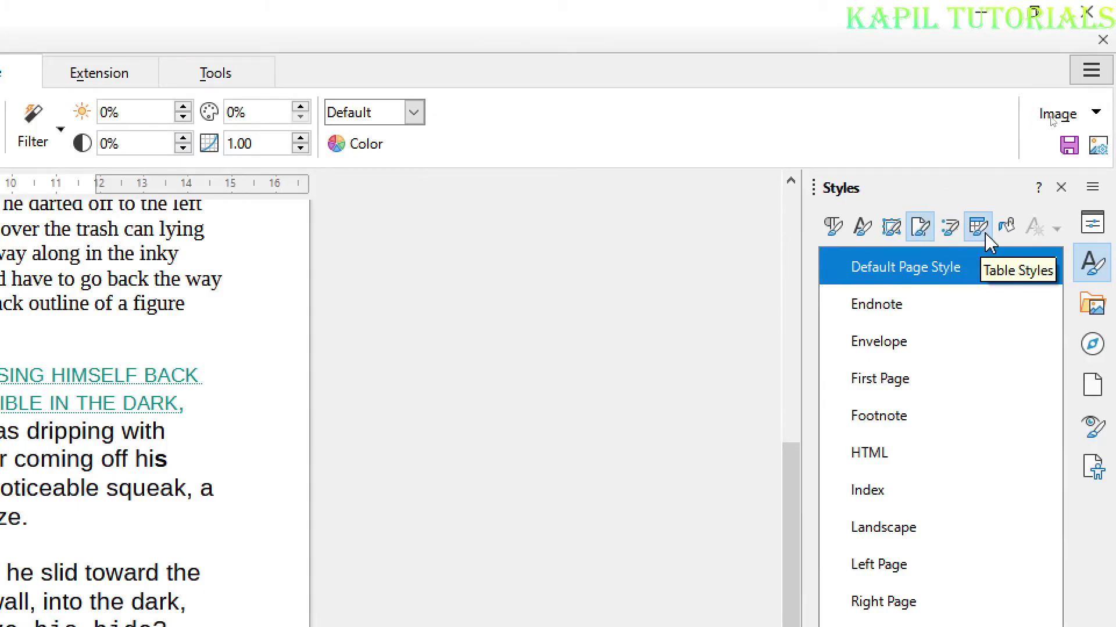
{"action": "left_click", "coordinate": [893, 228]}
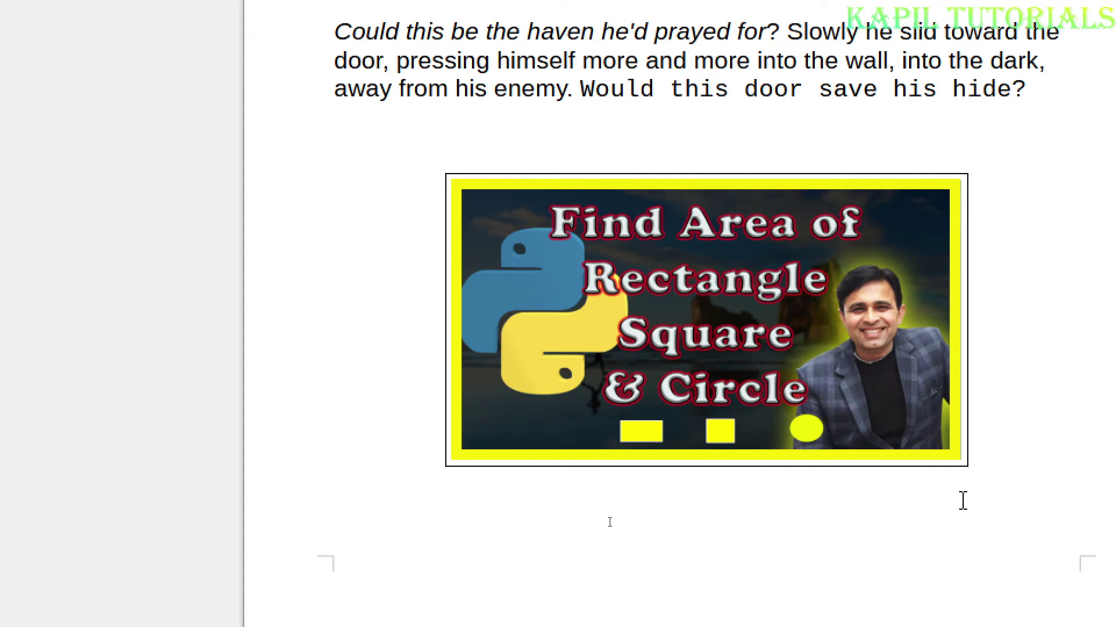
{"action": "left_click", "coordinate": [674, 418]}
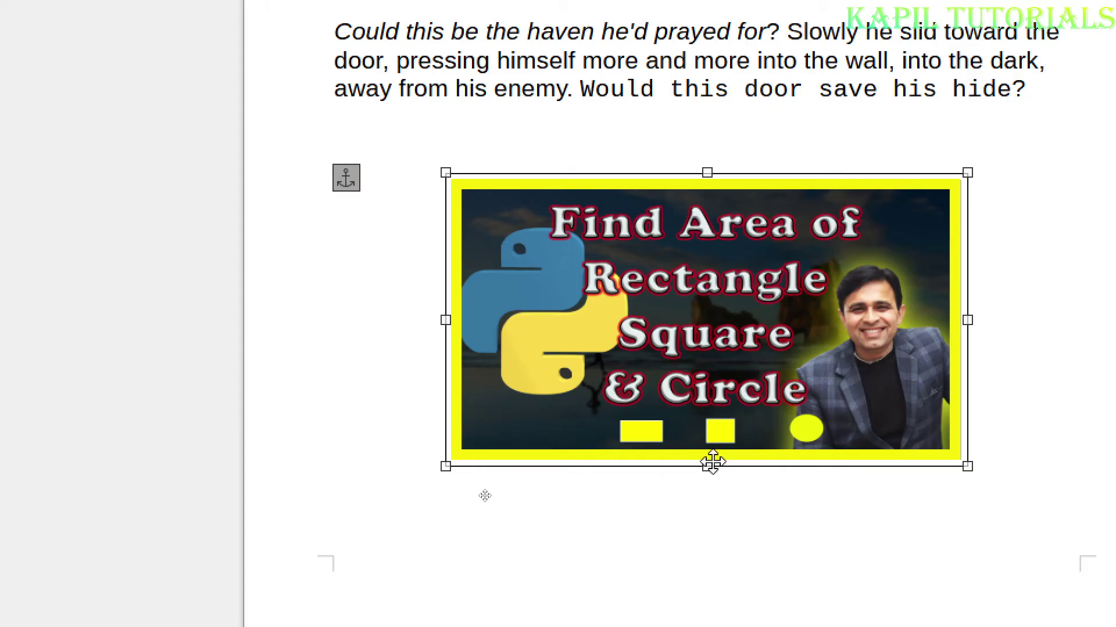
{"action": "left_click_drag", "start_coordinate": [707, 349], "coordinate": [716, 381]}
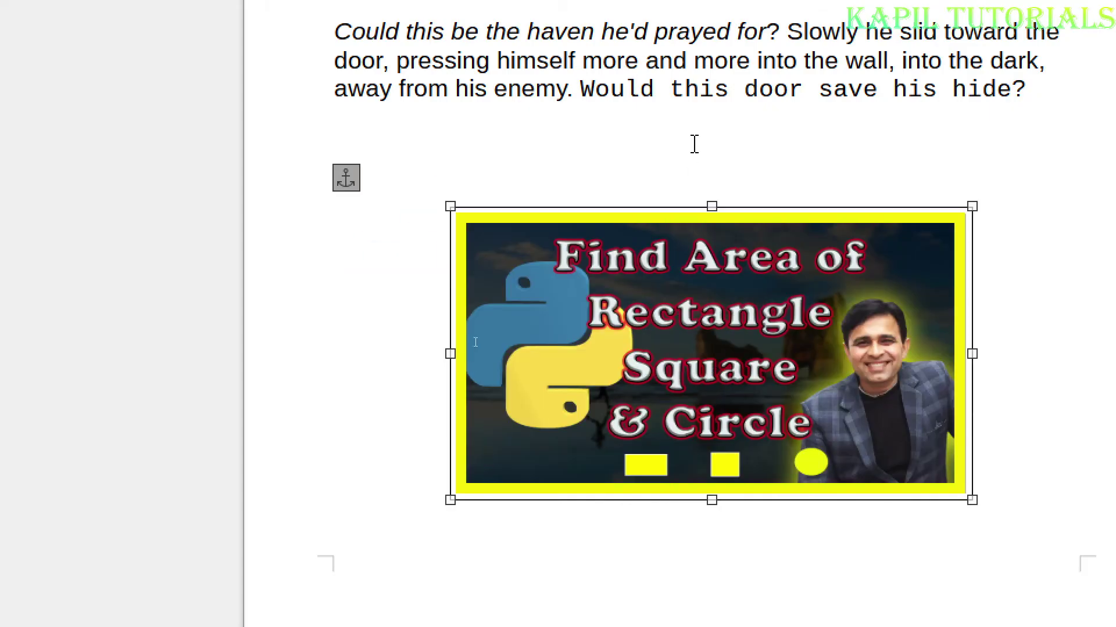
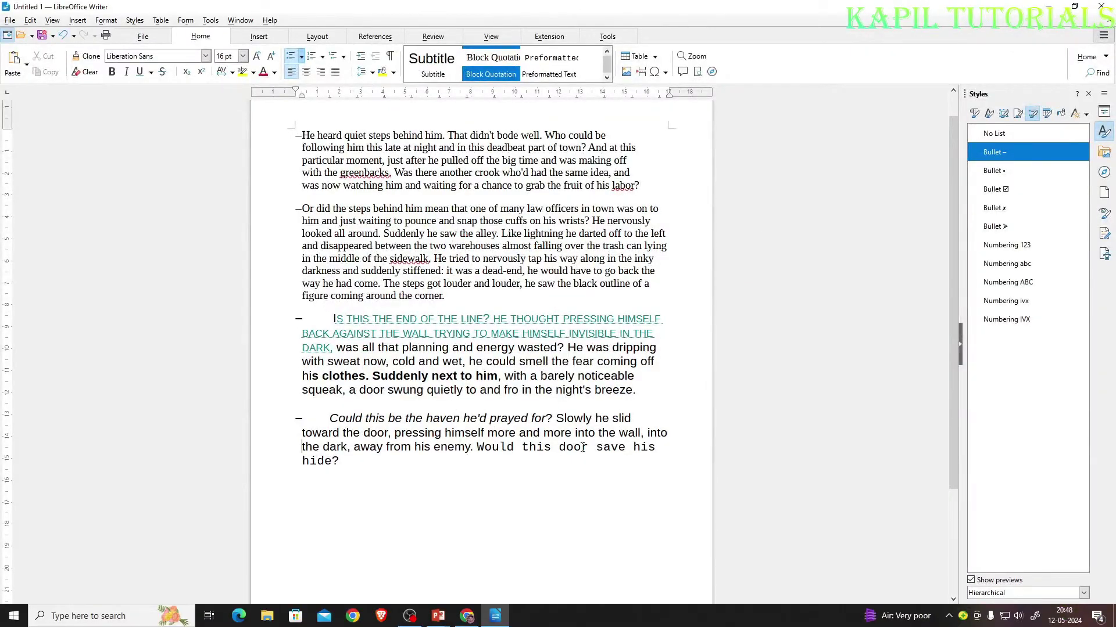
Try the Bullet • list style on the last paragraph, then Bullet •, ☑, ✗ and ➢ in turn on the whole text.
{"action": "double_click", "coordinate": [996, 173]}
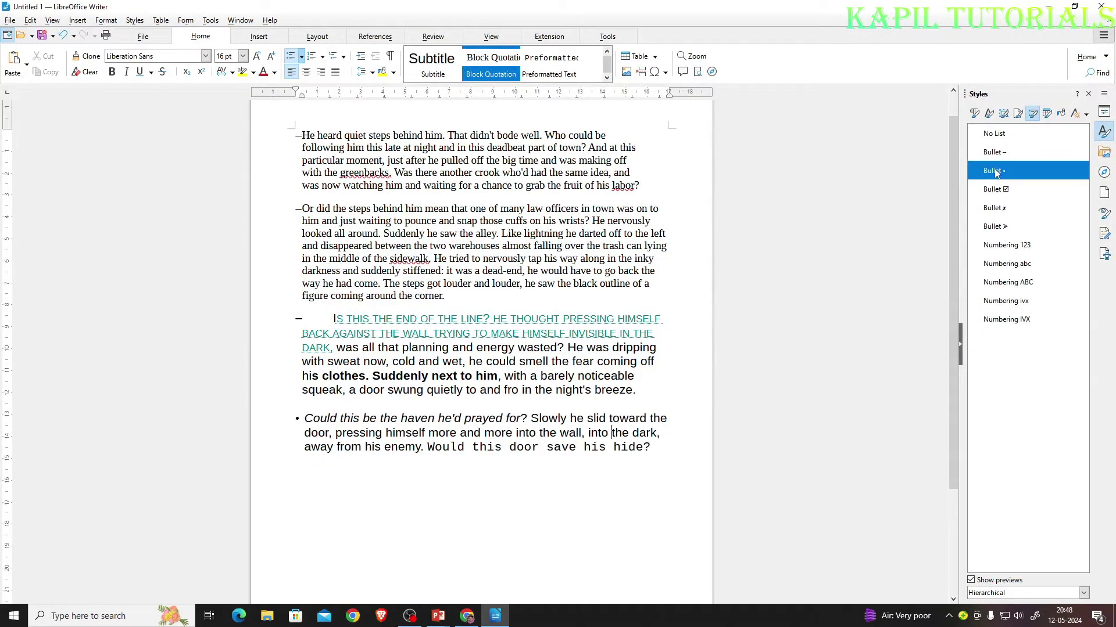
{"action": "key", "text": "ctrl+a"}
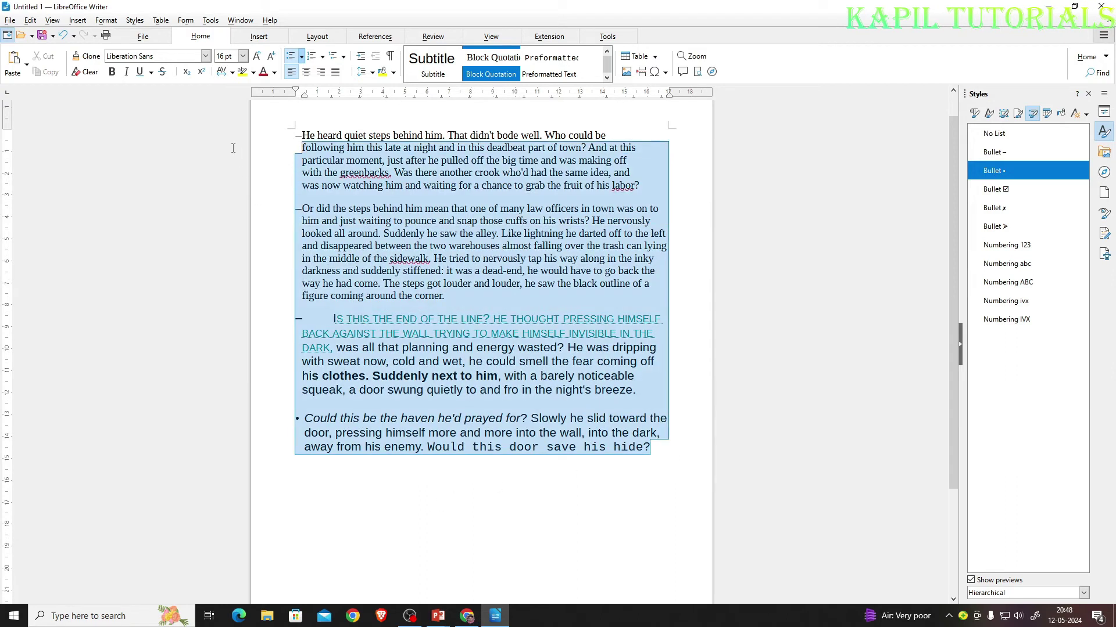
{"action": "double_click", "coordinate": [990, 172]}
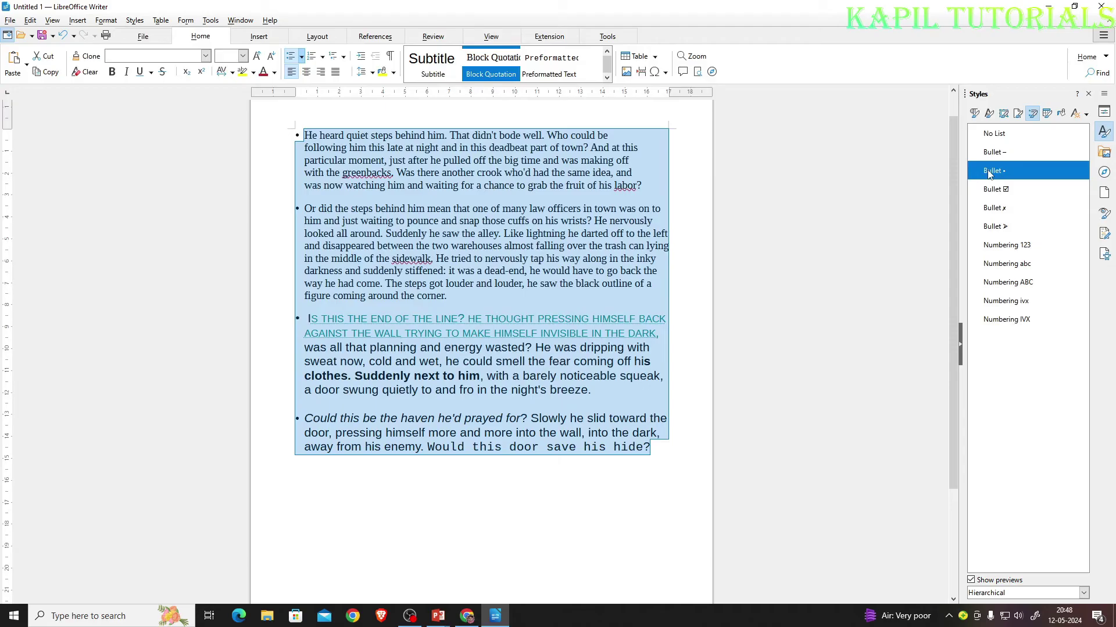
{"action": "double_click", "coordinate": [990, 191]}
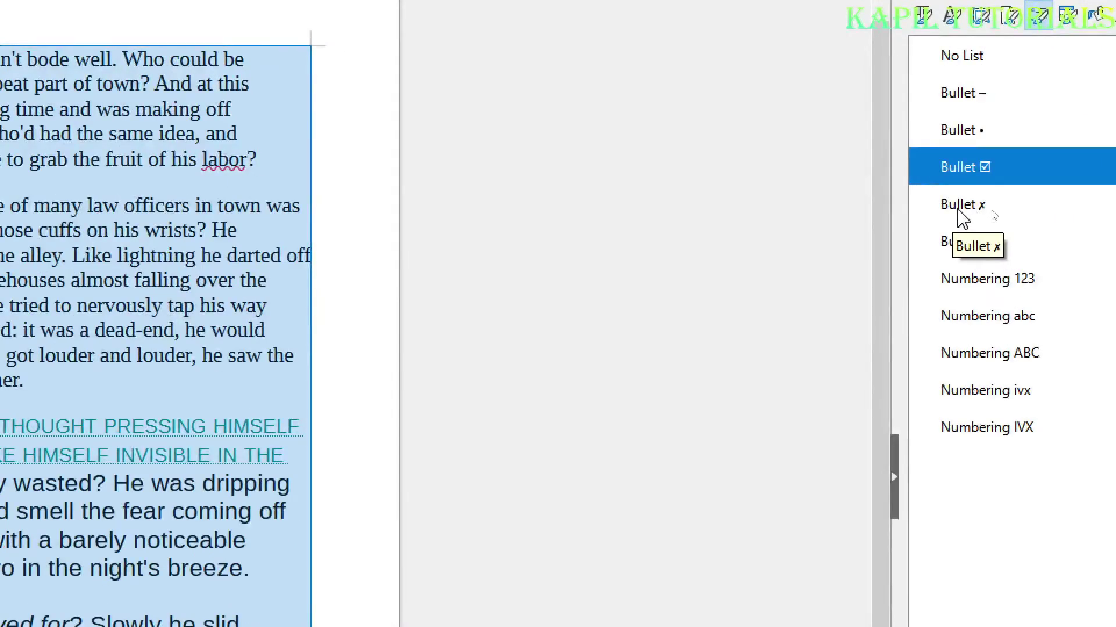
{"action": "double_click", "coordinate": [993, 209]}
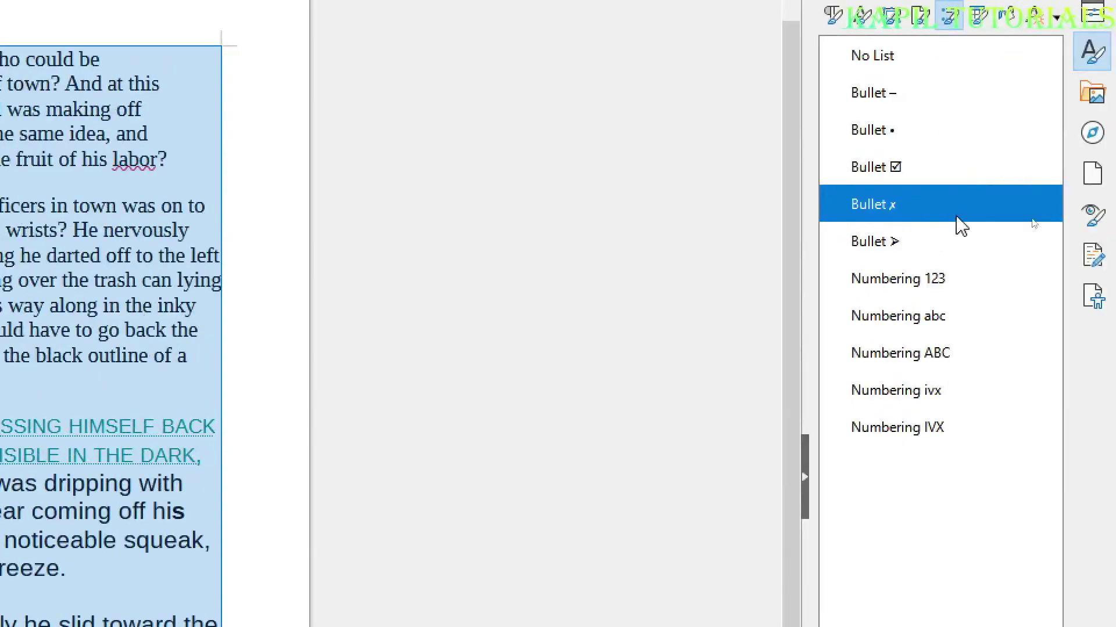
{"action": "double_click", "coordinate": [924, 232]}
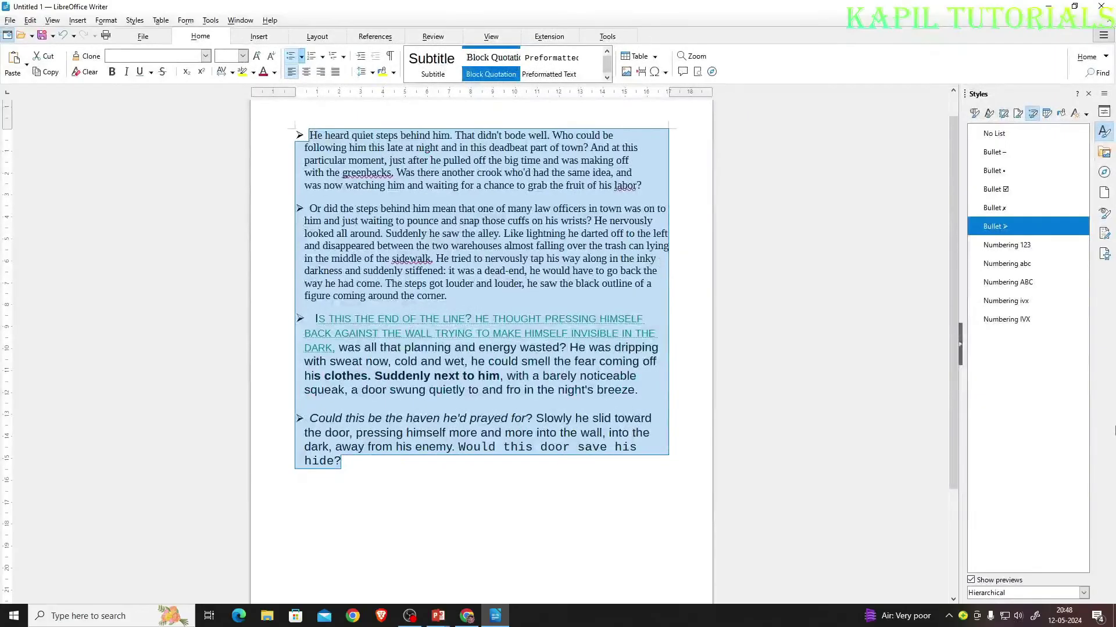
Try Numbering 123 and Numbering abc on the selected paragraphs, then apply the Numbering ABC list style.
{"action": "double_click", "coordinate": [1008, 249]}
{"action": "double_click", "coordinate": [1007, 271]}
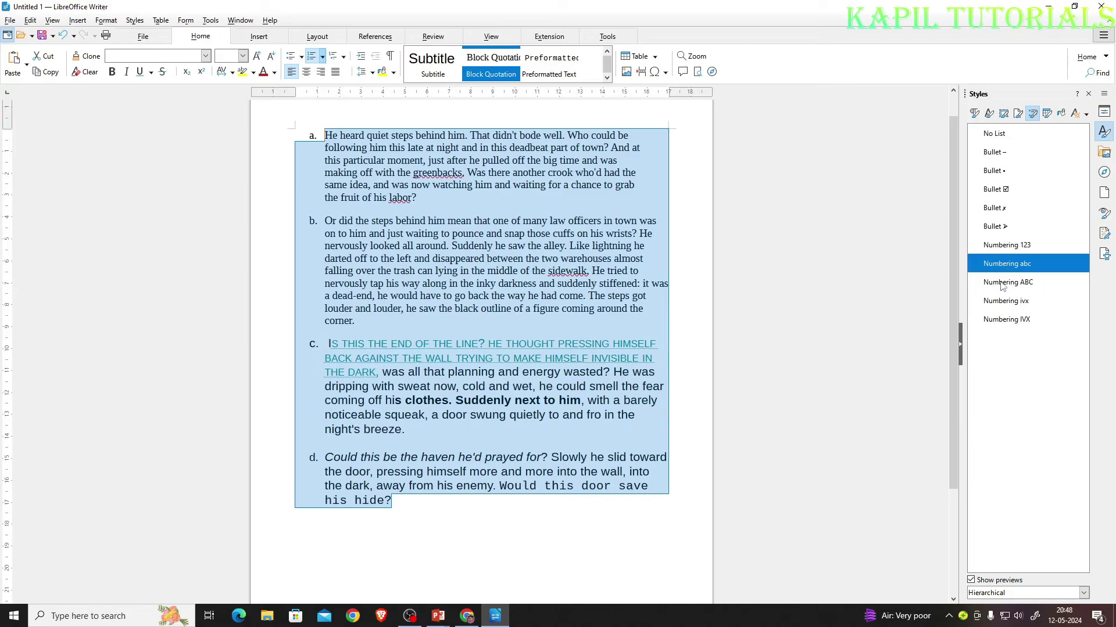
{"action": "double_click", "coordinate": [1001, 283]}
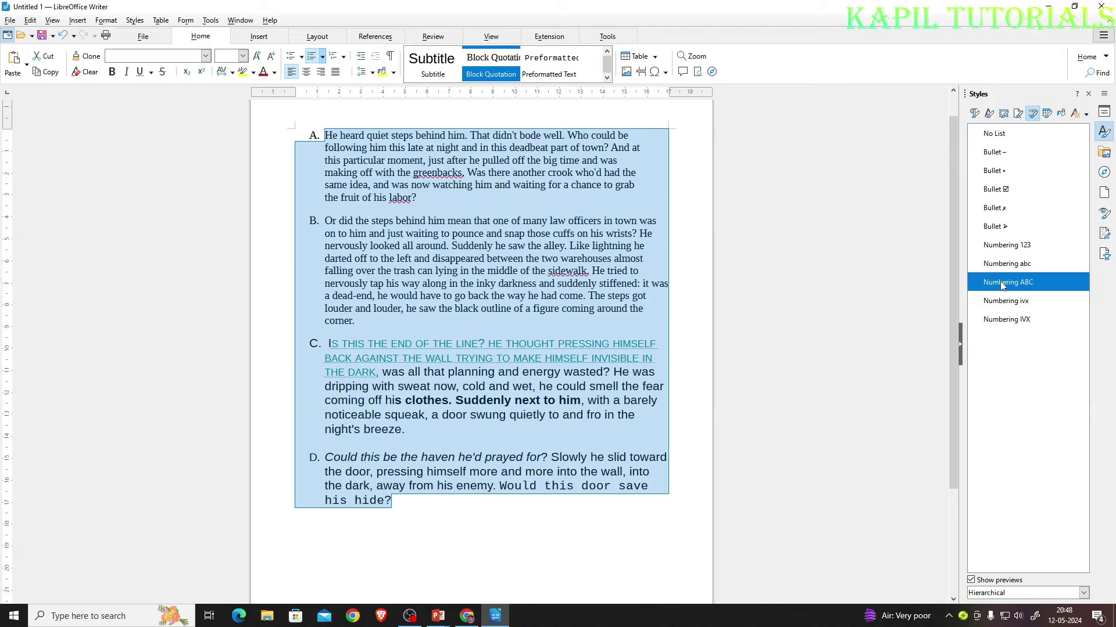
Deselect the text and place the text cursor on the empty line below the lettered list.
{"action": "scroll", "coordinate": [460, 511], "scroll_direction": "up", "scroll_amount": 1}
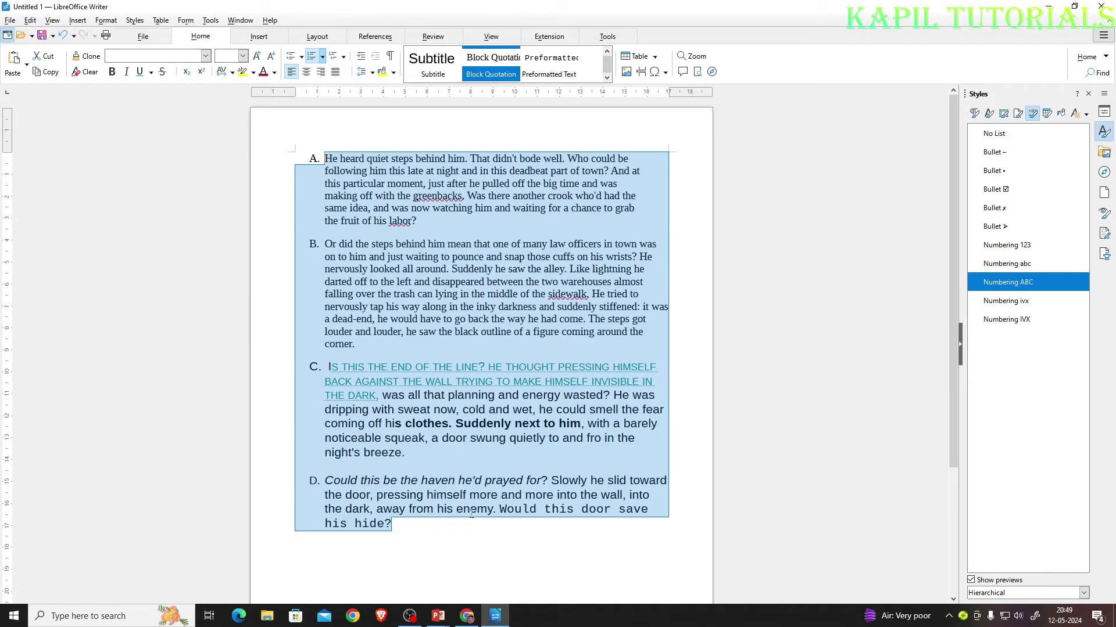
{"action": "left_click", "coordinate": [462, 365]}
{"action": "scroll", "coordinate": [463, 365], "scroll_direction": "down", "scroll_amount": 6}
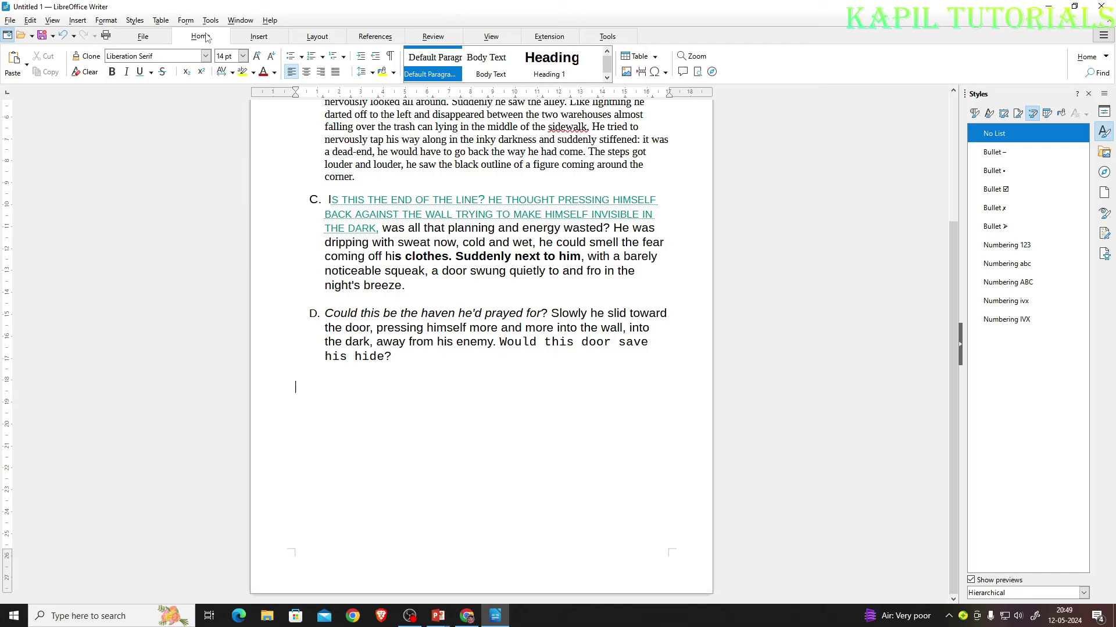
{"action": "left_click", "coordinate": [107, 20]}
{"action": "mouse_move", "coordinate": [160, 21]}
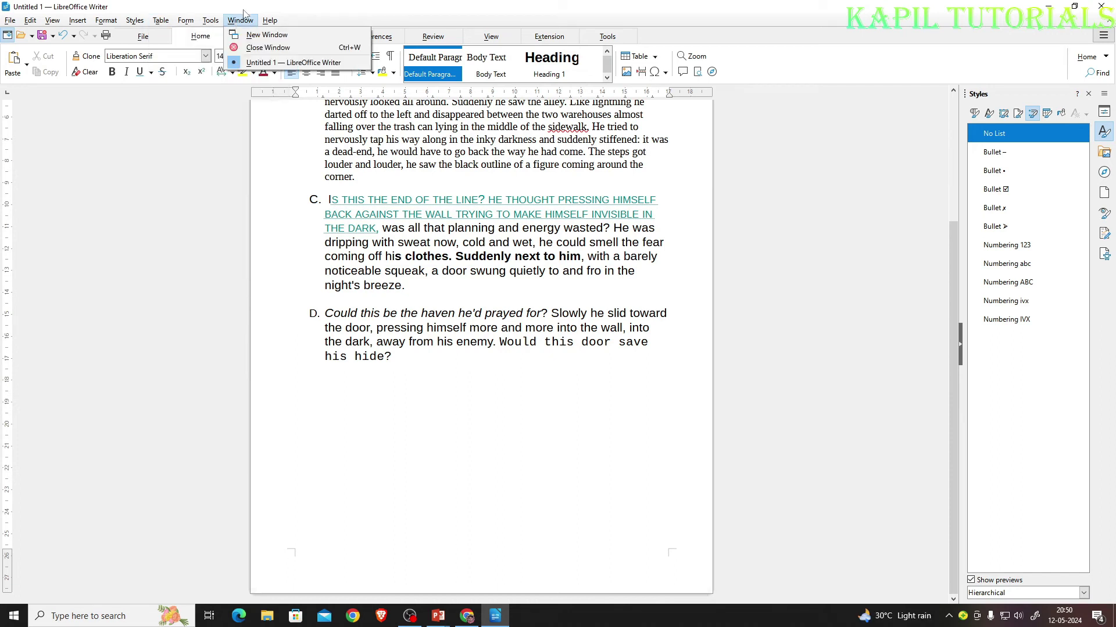
{"action": "left_click", "coordinate": [341, 7]}
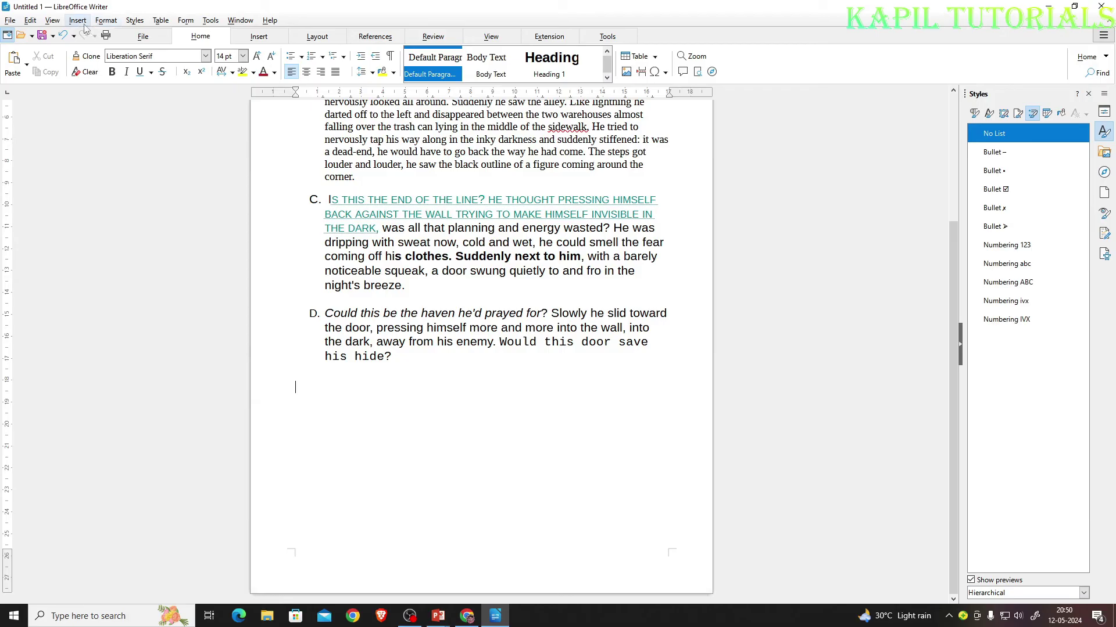
Look at the available user interface variants and close the selection without applying another one.
{"action": "left_click", "coordinate": [51, 24]}
{"action": "left_click", "coordinate": [73, 63]}
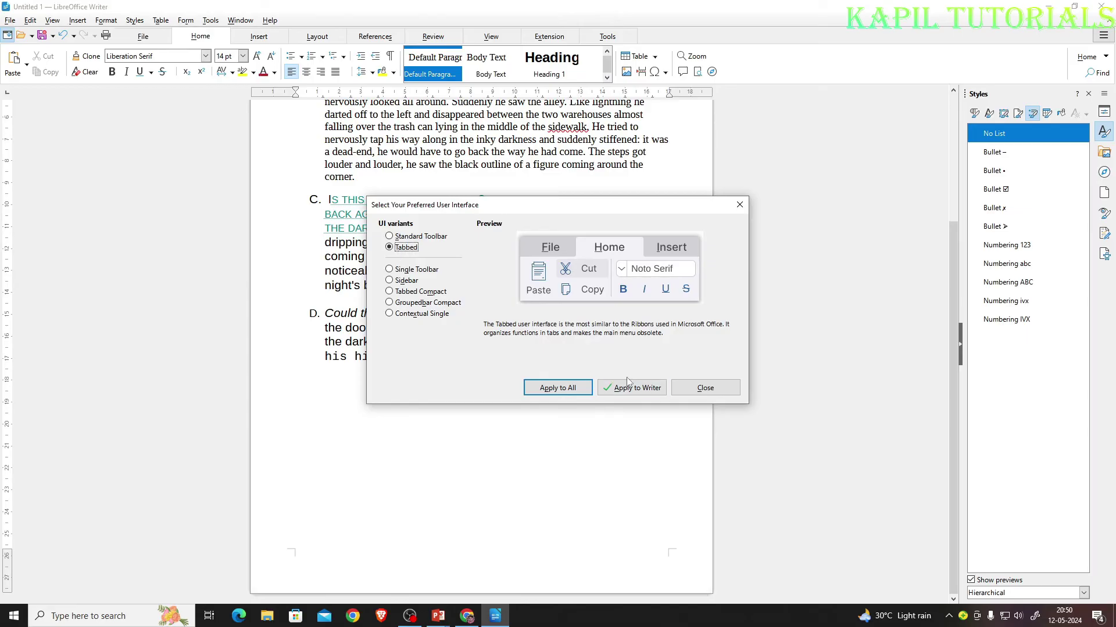
{"action": "left_click", "coordinate": [706, 388]}
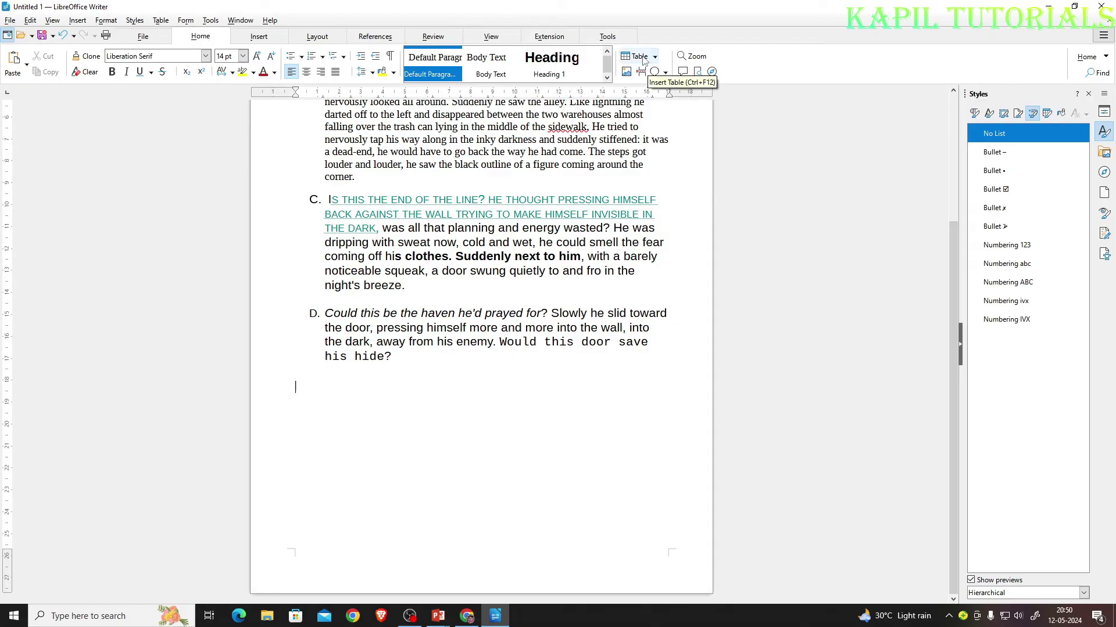
Insert a two-column, two-row table below the lettered list and enter the column headings Roll No and Name.
{"action": "left_click", "coordinate": [653, 58]}
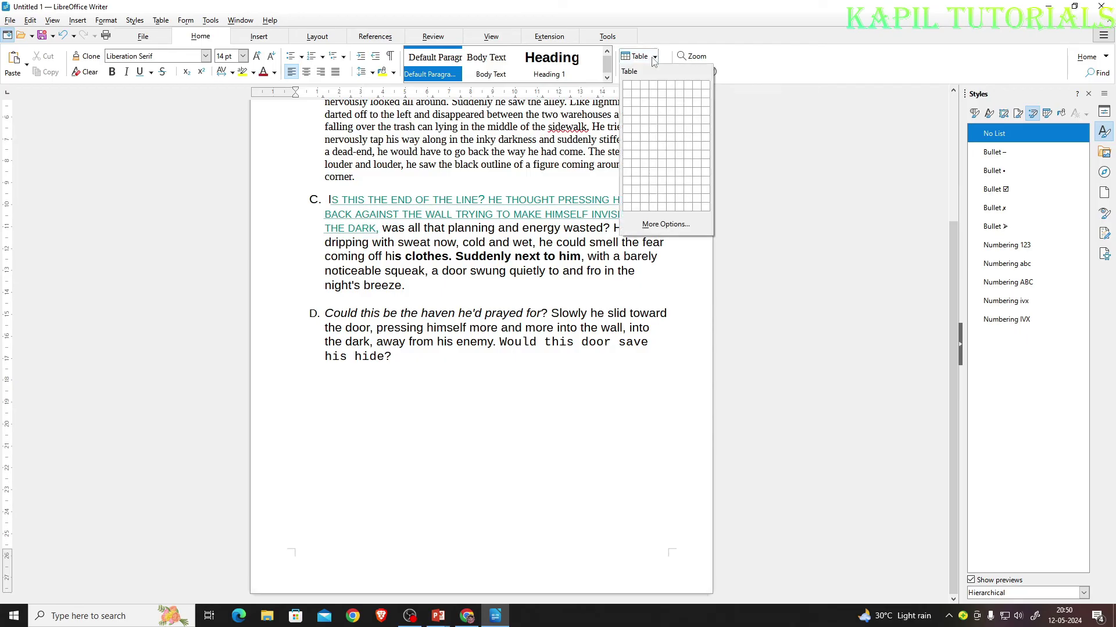
{"action": "left_click", "coordinate": [636, 98]}
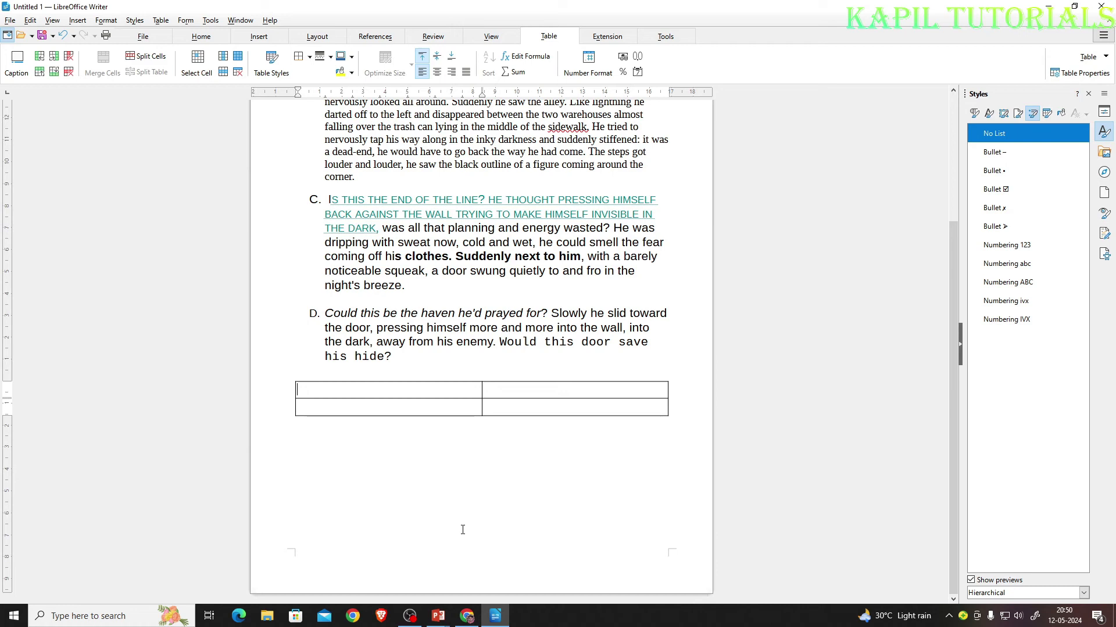
{"action": "type", "text": "Roll No"}
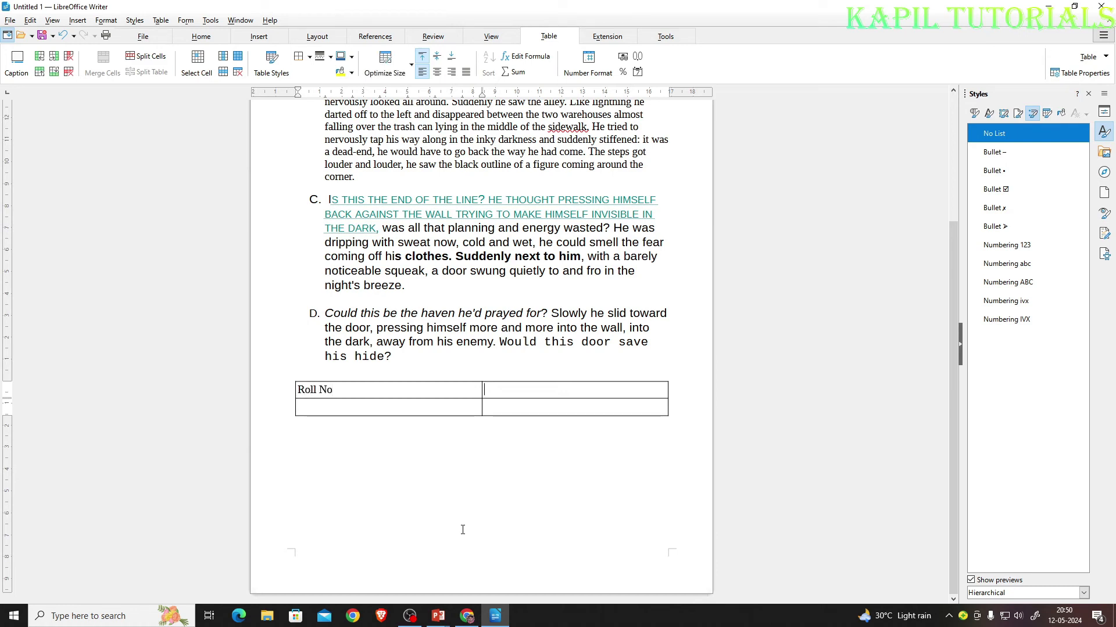
{"action": "type", "text": "sunil"}
{"action": "key", "text": "BackSpace"}
{"action": "key", "text": "BackSpace"}
{"action": "key", "text": "BackSpace"}
{"action": "key", "text": "BackSpace"}
{"action": "key", "text": "BackSpace"}
{"action": "type", "text": "Name"}
{"action": "key", "text": "Tab"}
Fill the table with the rows 1 Aaa, 2 Bbb and 3 Ccc, adding rows as needed.
{"action": "type", "text": "1"}
{"action": "key", "text": "Tab"}
{"action": "type", "text": "Aaa"}
{"action": "key", "text": "Tab"}
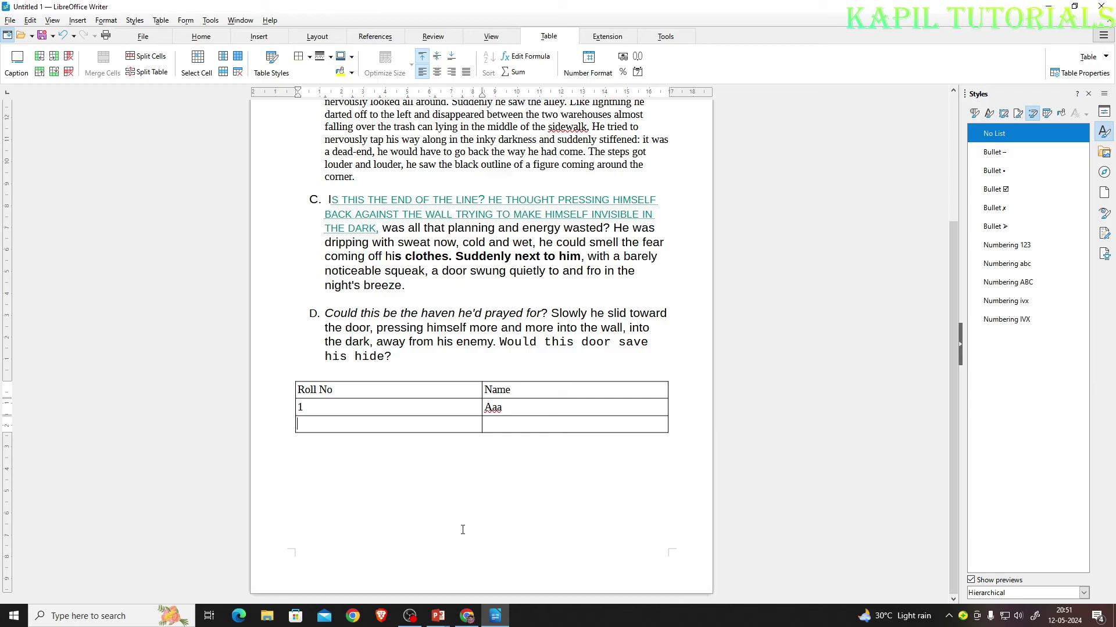
{"action": "type", "text": "2"}
{"action": "key", "text": "Tab"}
{"action": "type", "text": "bbb"}
{"action": "key", "text": "Tab"}
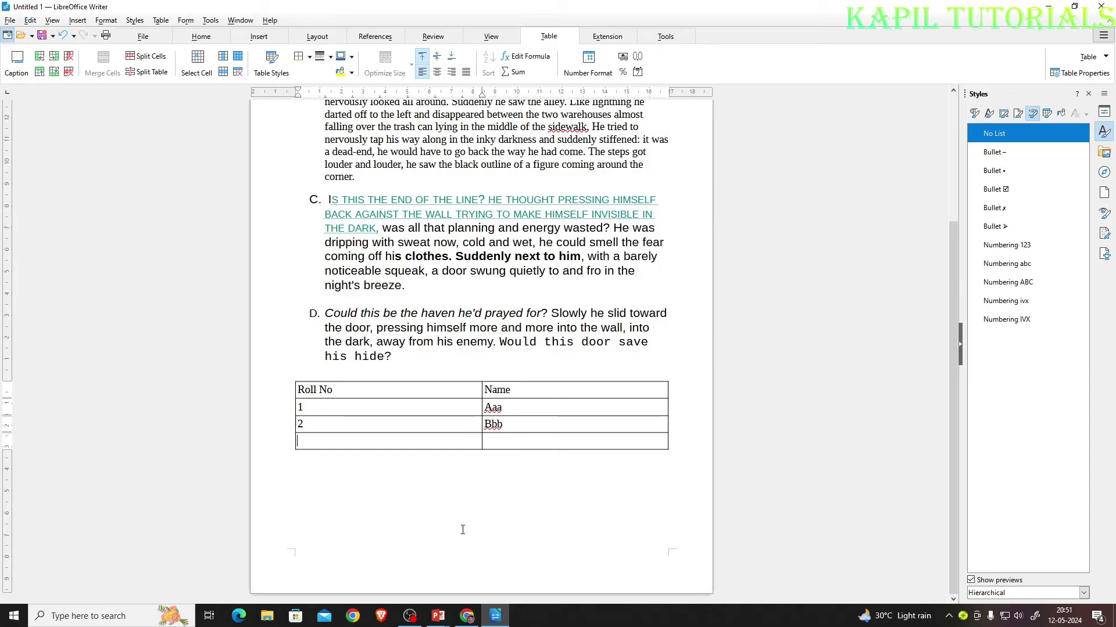
{"action": "type", "text": "3"}
{"action": "key", "text": "Tab"}
{"action": "type", "text": "C"}
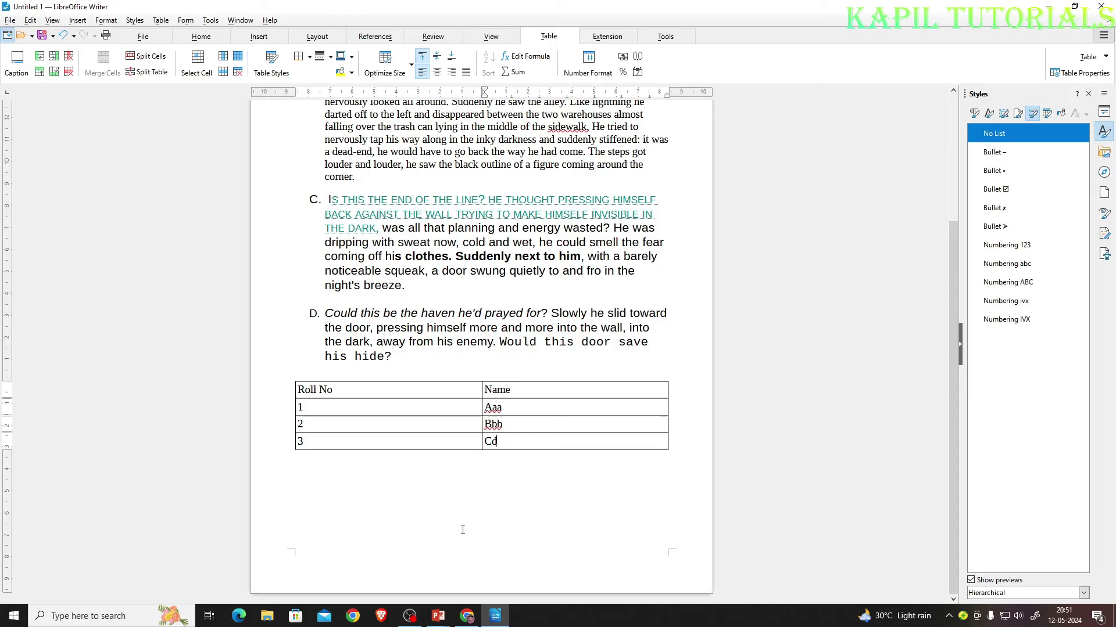
{"action": "type", "text": "cc"}
Try the Academic, Box List Blue, Green, Red and Yellow, and Elegant table styles on the table, then apply Financial.
{"action": "left_click", "coordinate": [592, 366]}
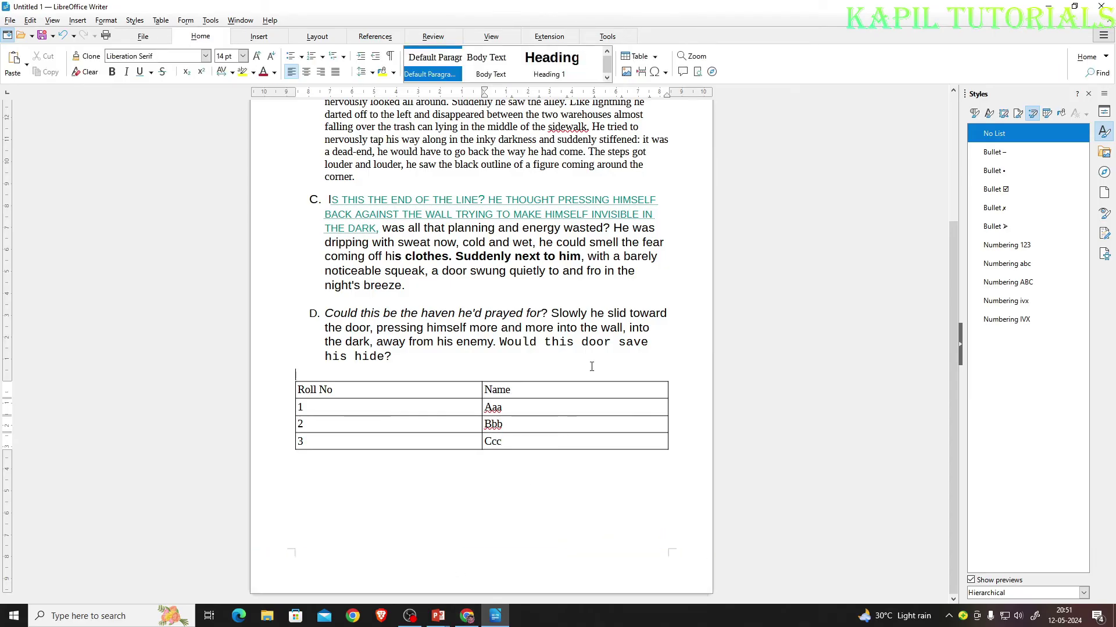
{"action": "left_click", "coordinate": [305, 390]}
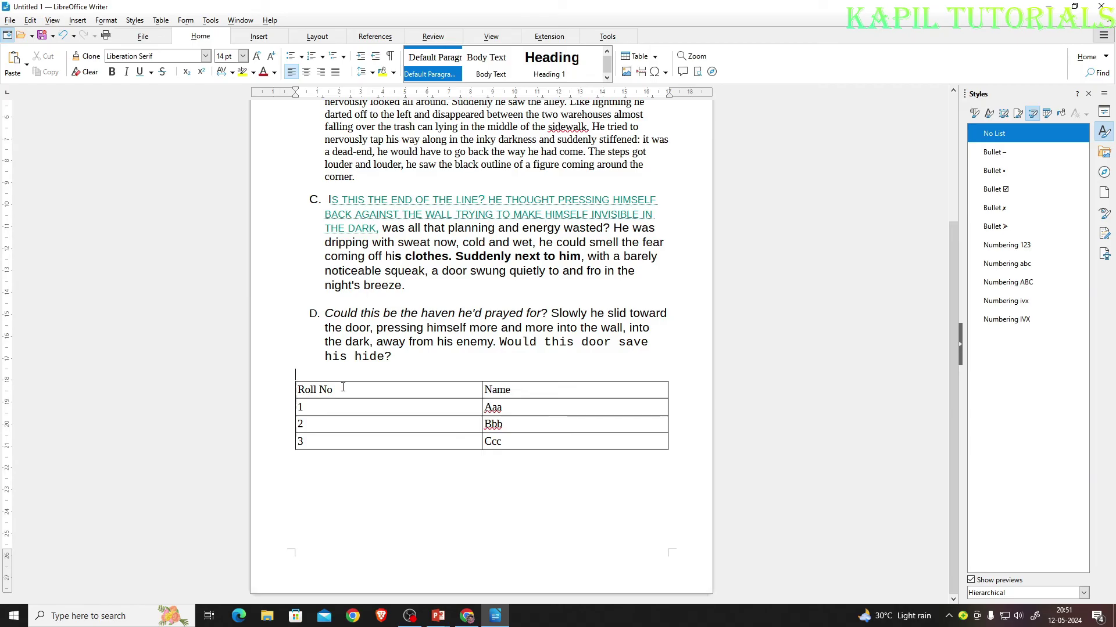
{"action": "left_click", "coordinate": [338, 408]}
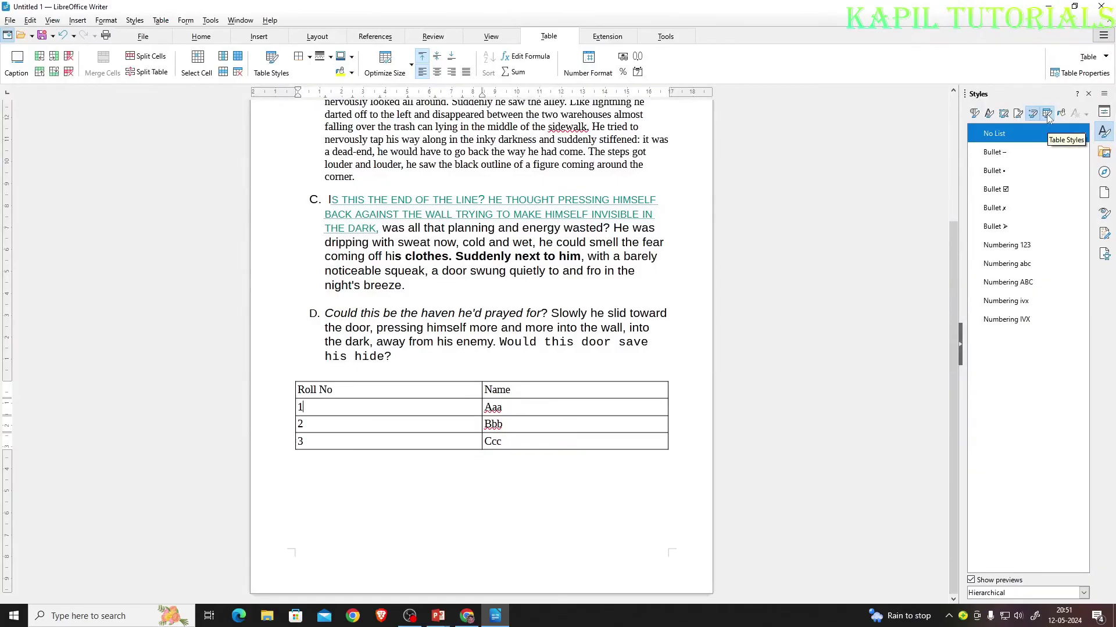
{"action": "left_click", "coordinate": [979, 118]}
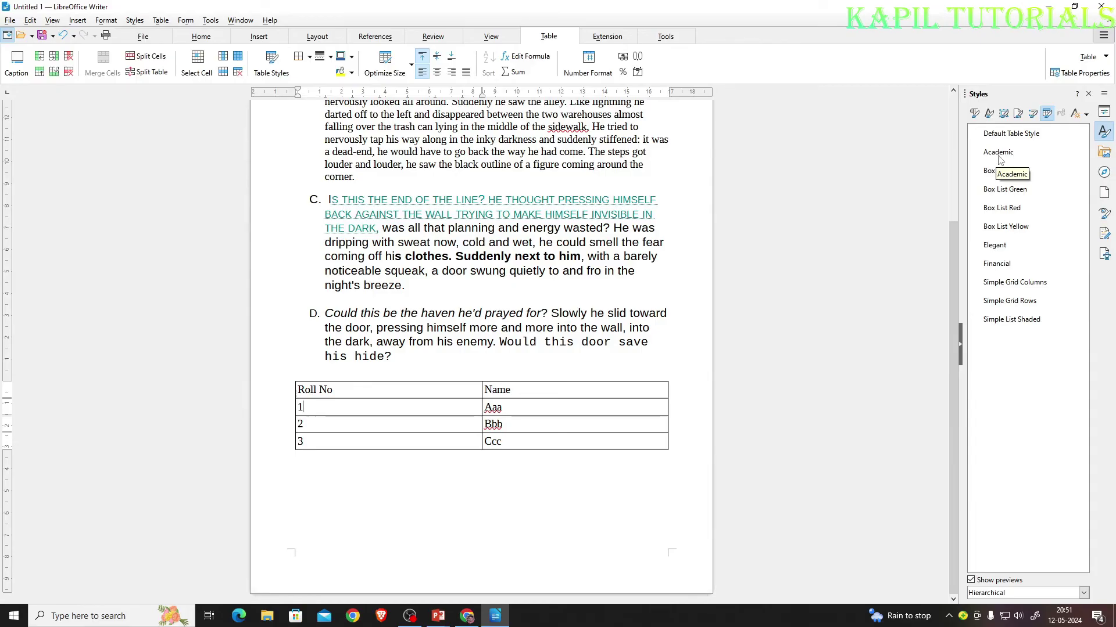
{"action": "double_click", "coordinate": [999, 155]}
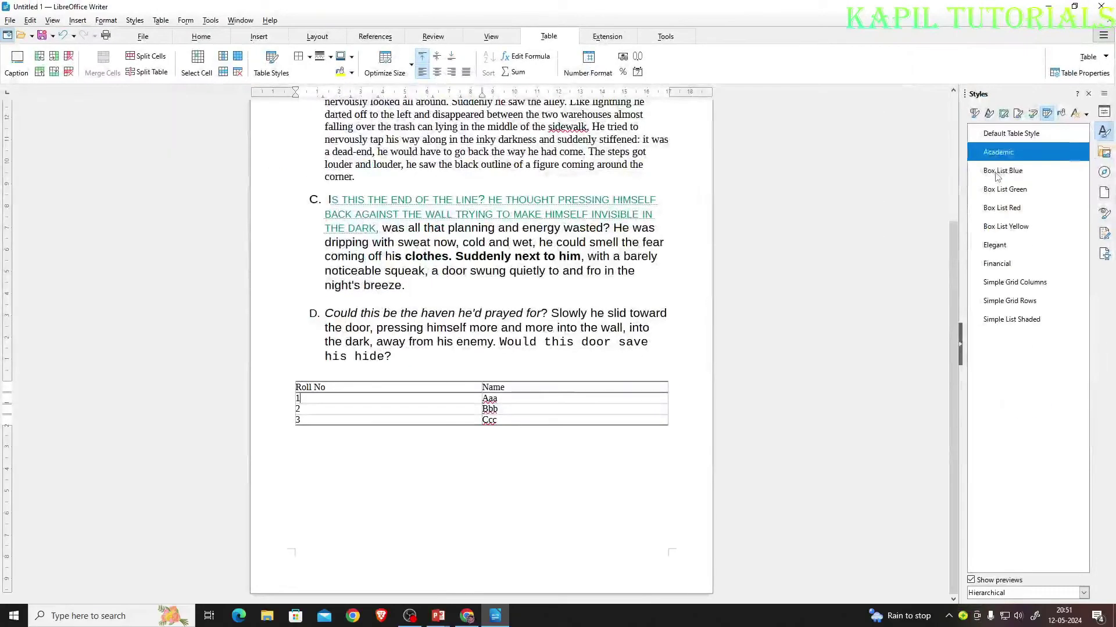
{"action": "double_click", "coordinate": [997, 171]}
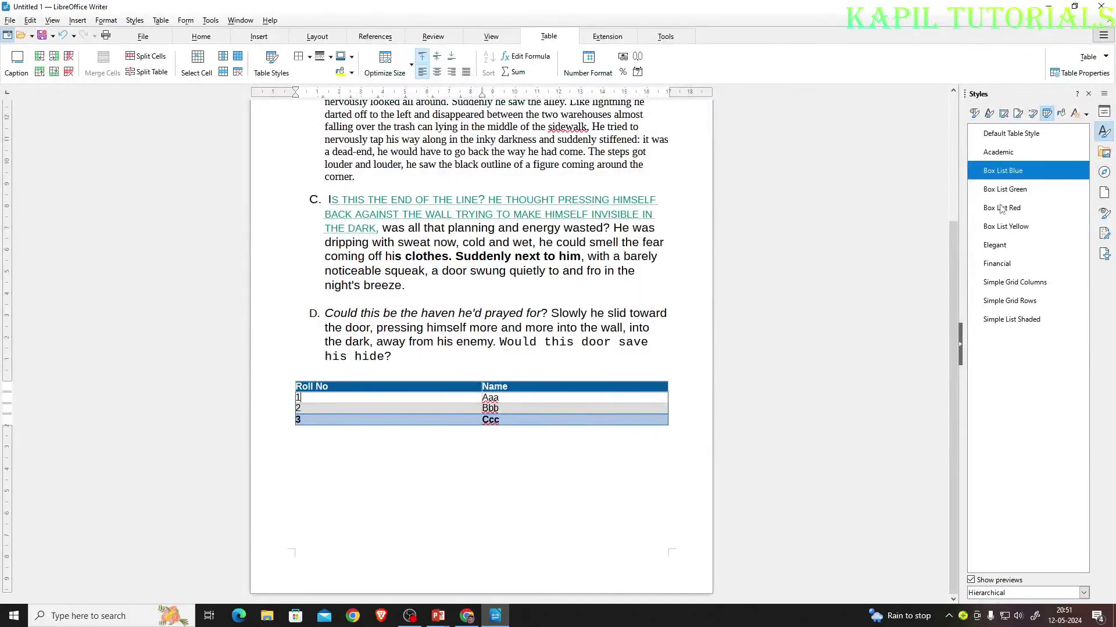
{"action": "double_click", "coordinate": [1003, 190]}
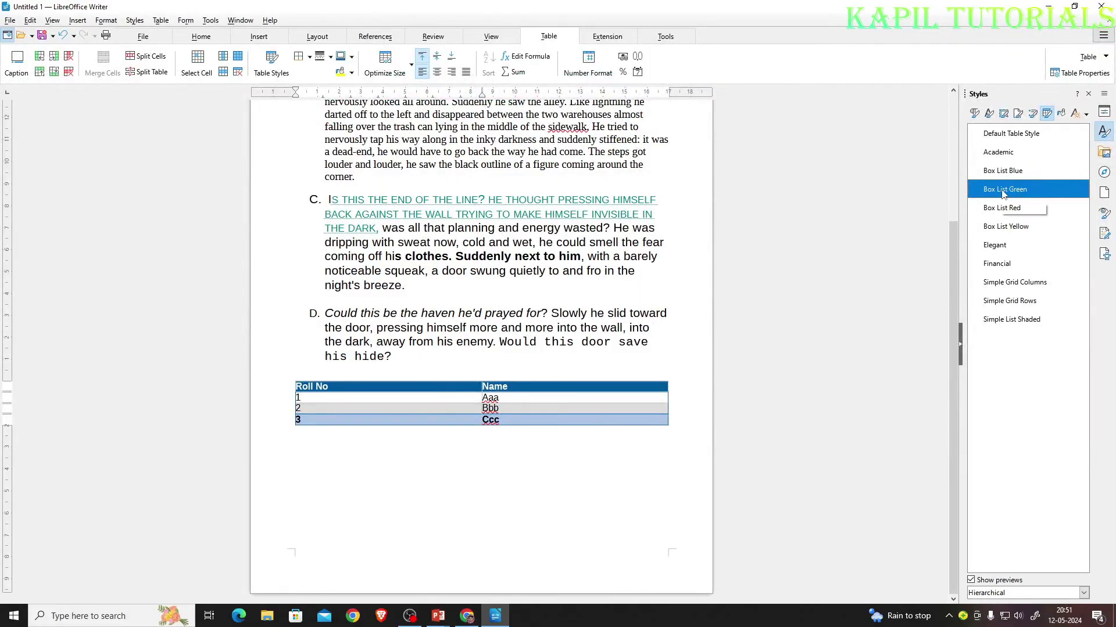
{"action": "double_click", "coordinate": [998, 210]}
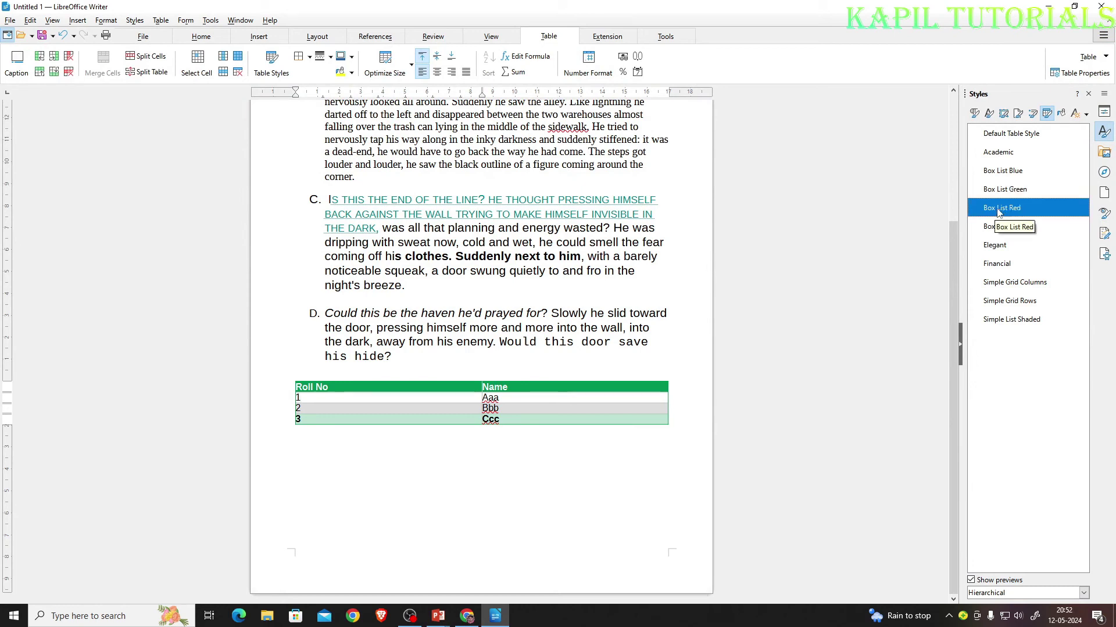
{"action": "left_click", "coordinate": [994, 229]}
{"action": "double_click", "coordinate": [994, 229]}
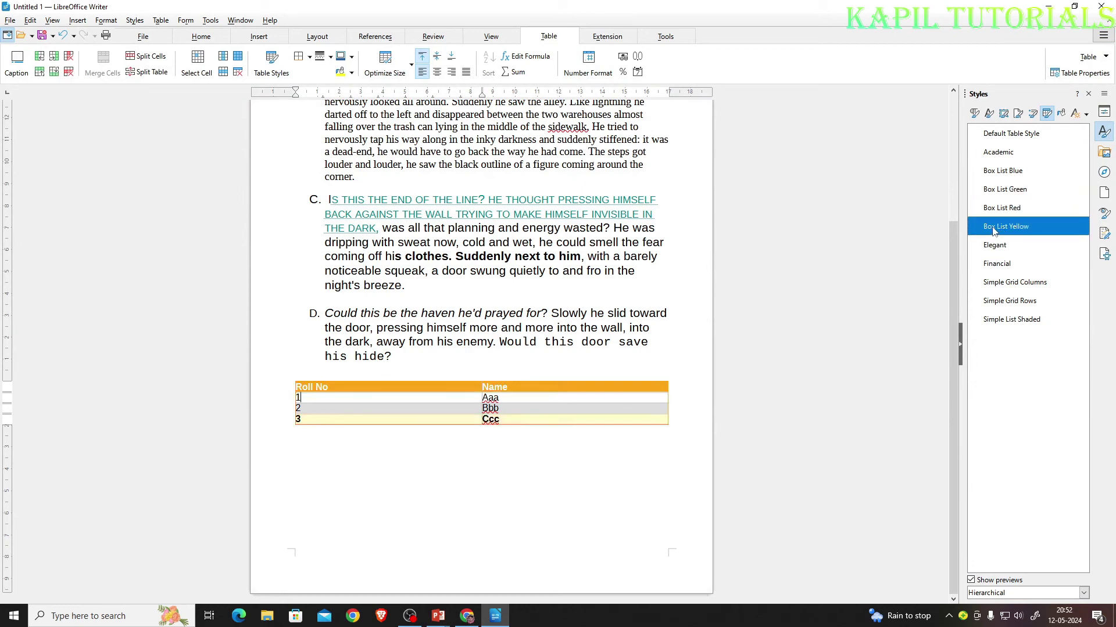
{"action": "double_click", "coordinate": [992, 247]}
{"action": "double_click", "coordinate": [992, 263]}
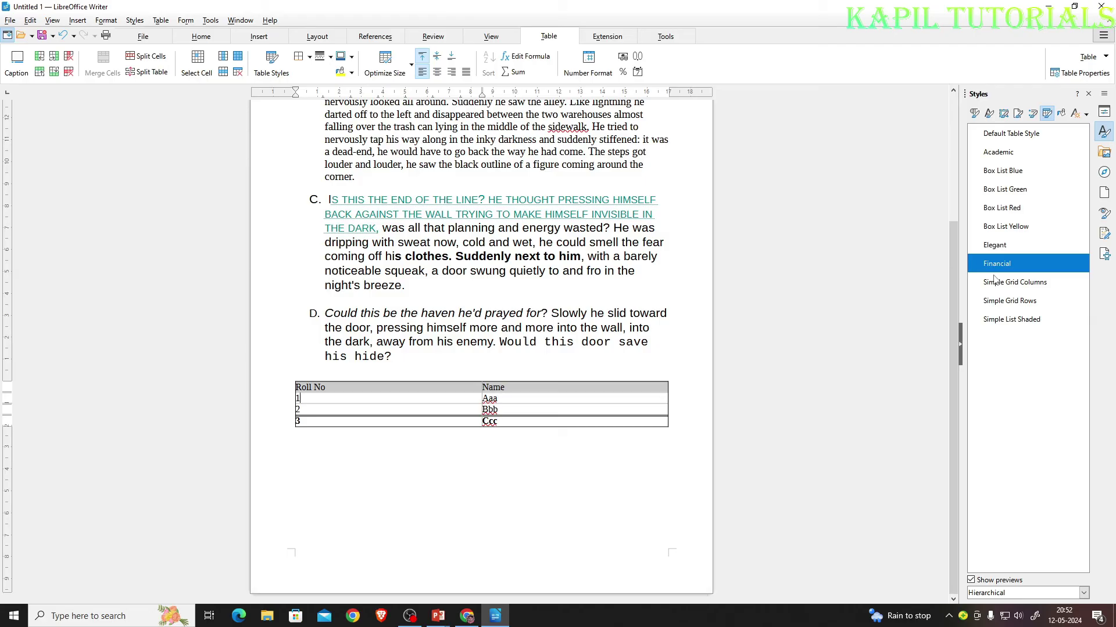
Switch to the PowerPoint slide show, read the Fill Format slide and return to the LibreOffice Writer document.
{"action": "key", "text": "alt+Tab"}
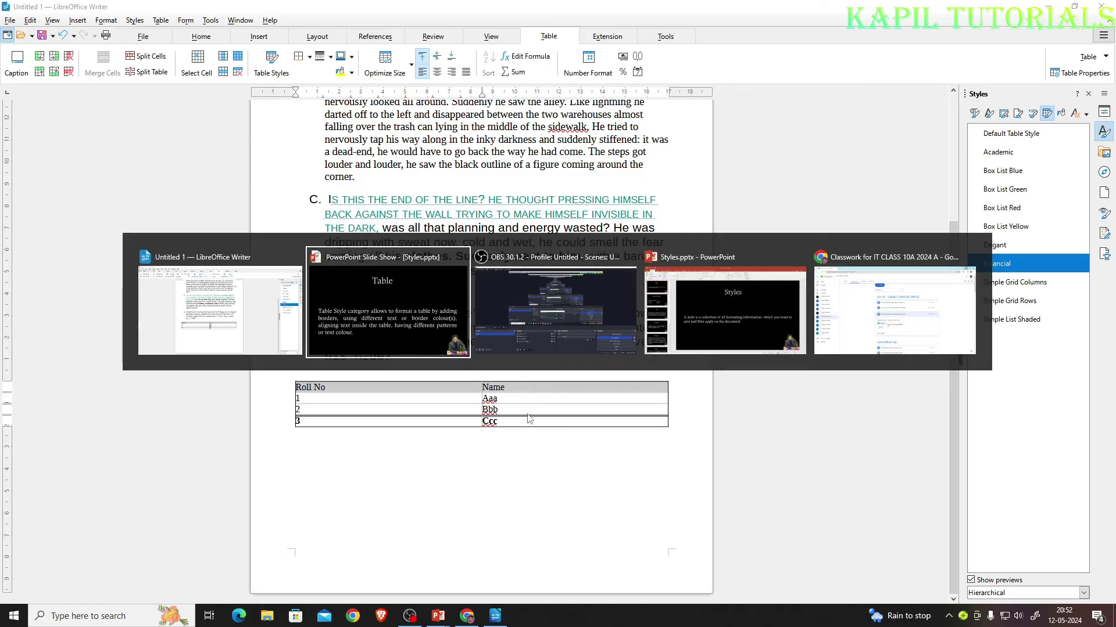
{"action": "key", "text": "Right"}
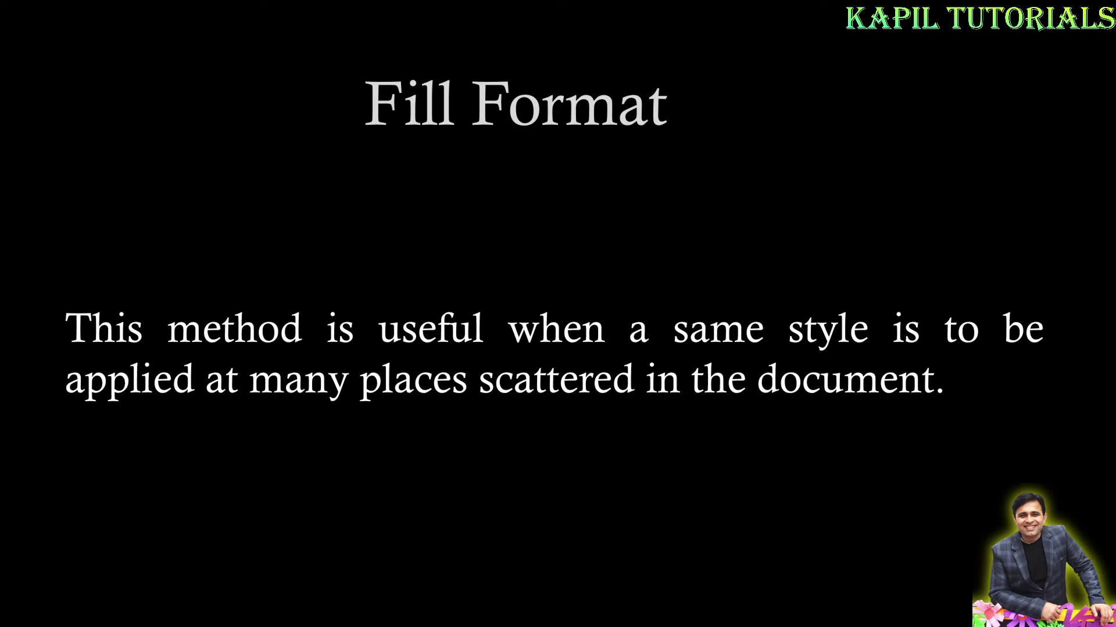
{"action": "key", "text": "alt+Tab"}
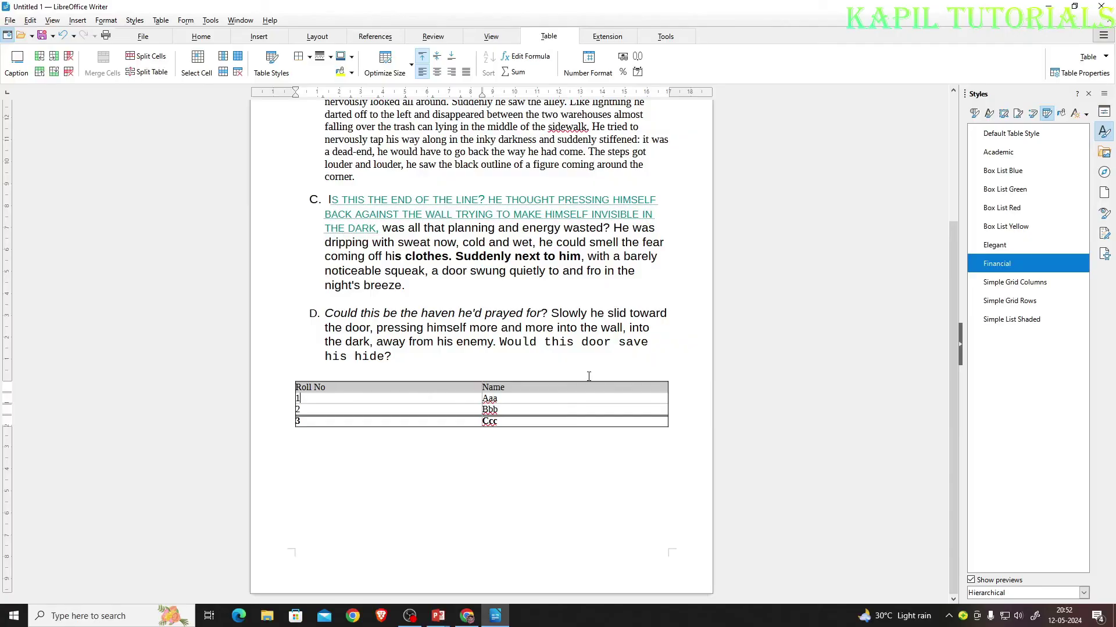
Apply the Strong Emphasis character style to "He heard quiet steps" at the start of paragraph A.
{"action": "scroll", "coordinate": [588, 376], "scroll_direction": "up", "scroll_amount": 5}
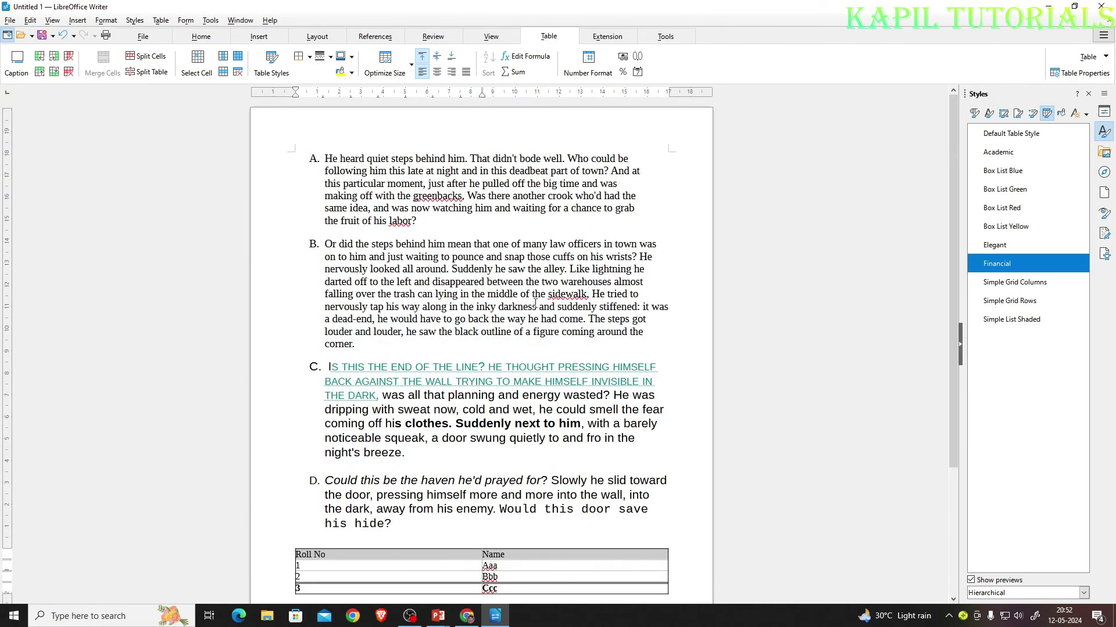
{"action": "left_click_drag", "start_coordinate": [325, 158], "coordinate": [413, 159]}
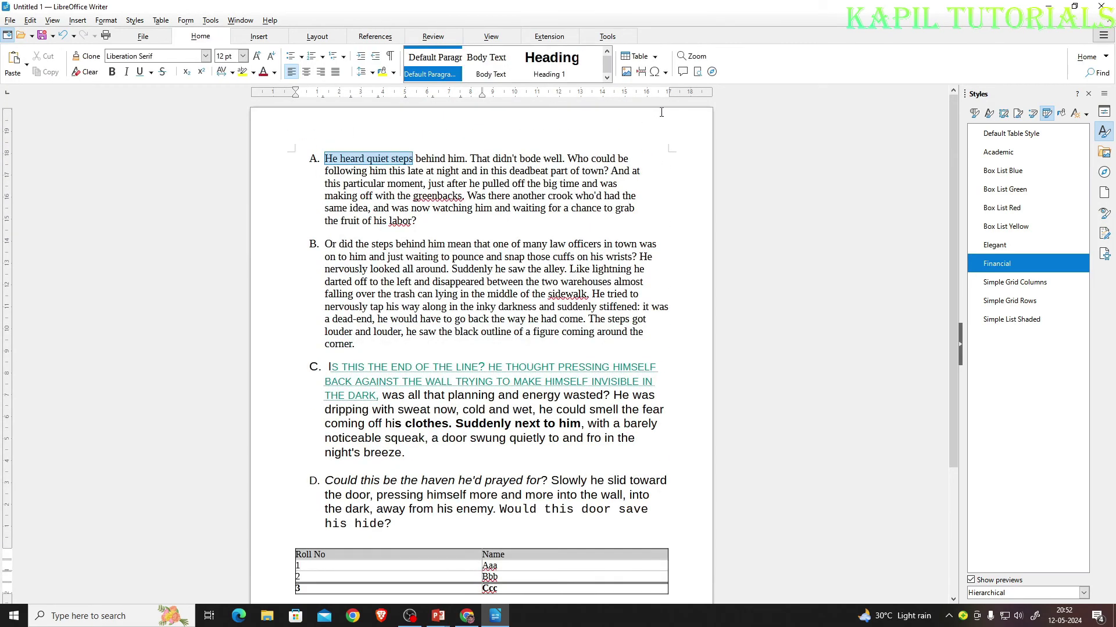
{"action": "left_click", "coordinate": [989, 114]}
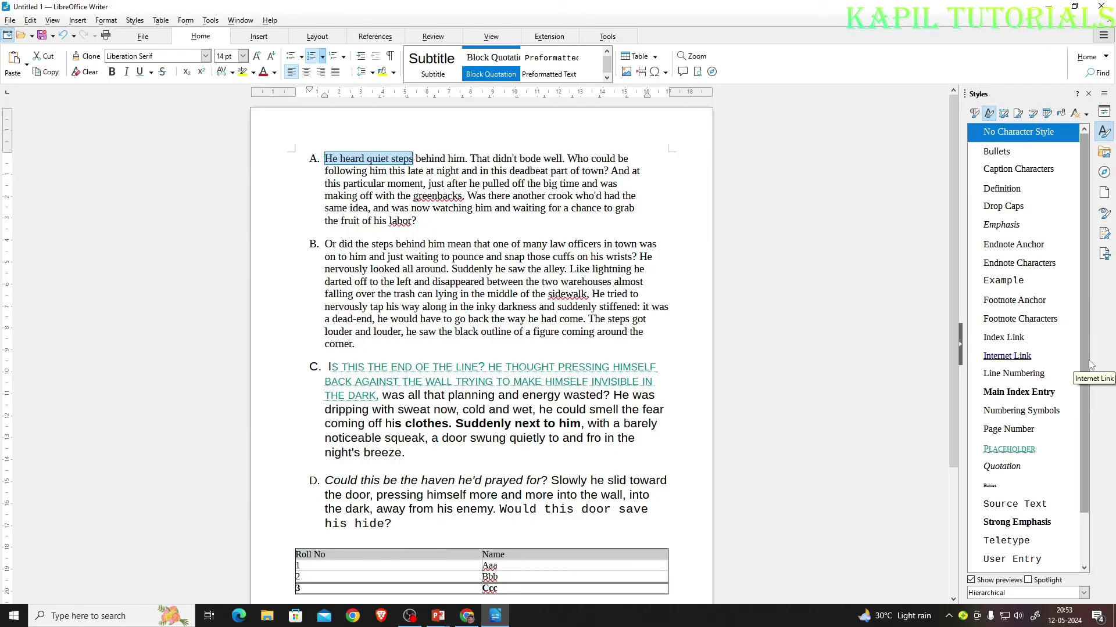
{"action": "scroll", "coordinate": [1028, 430], "scroll_direction": "down", "scroll_amount": 2}
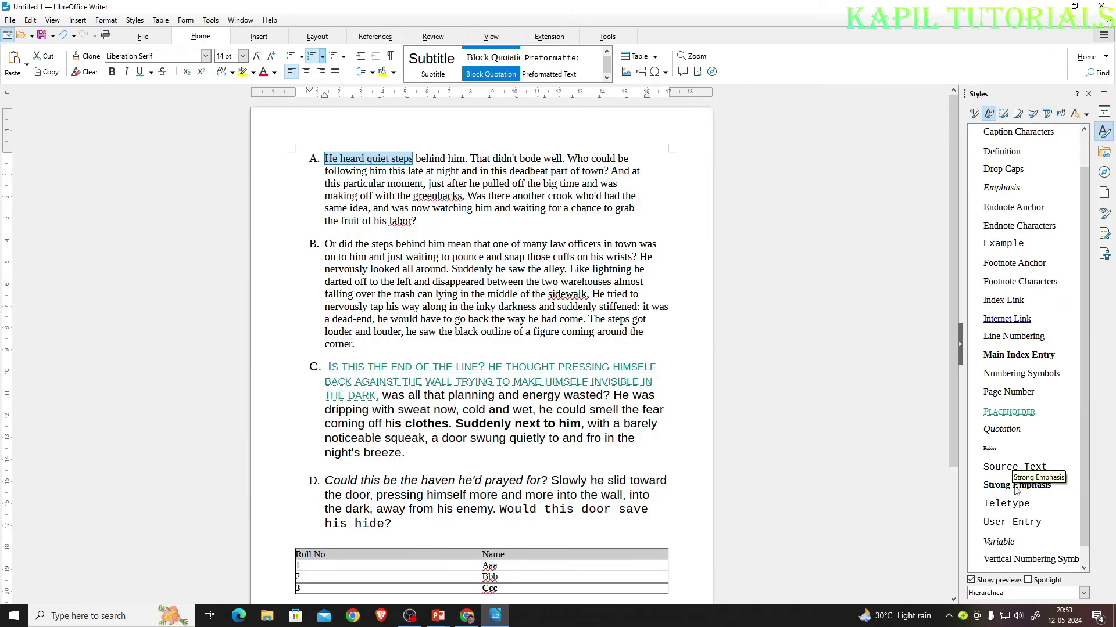
{"action": "double_click", "coordinate": [1015, 485]}
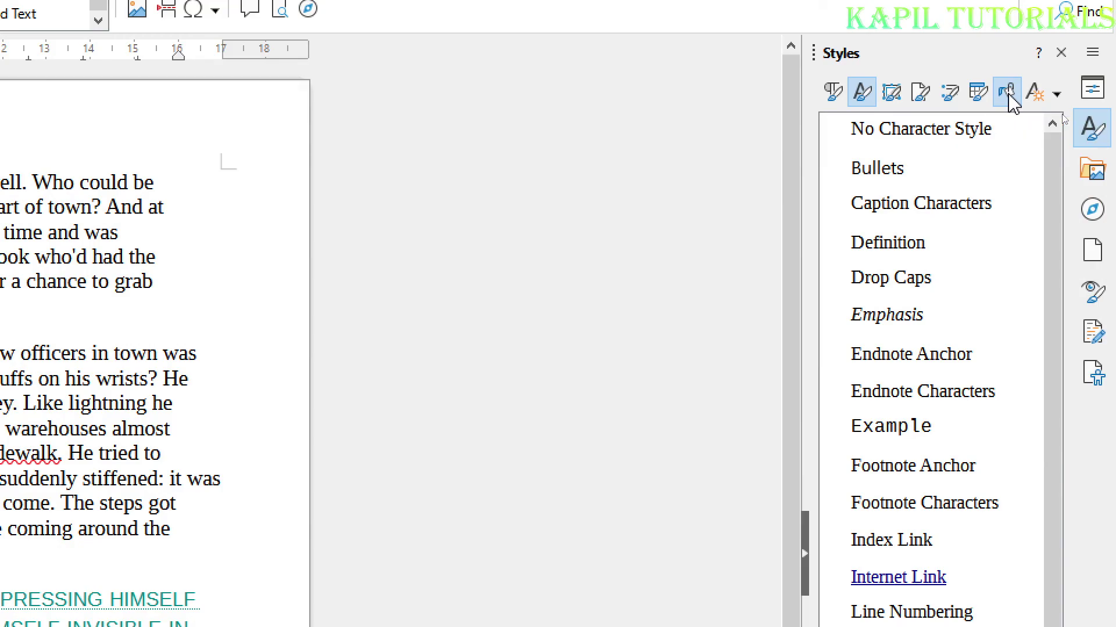
Use Fill Format Mode to apply Strong Emphasis to three more phrases in paragraph A and two phrases in paragraph B.
{"action": "left_click", "coordinate": [1006, 94]}
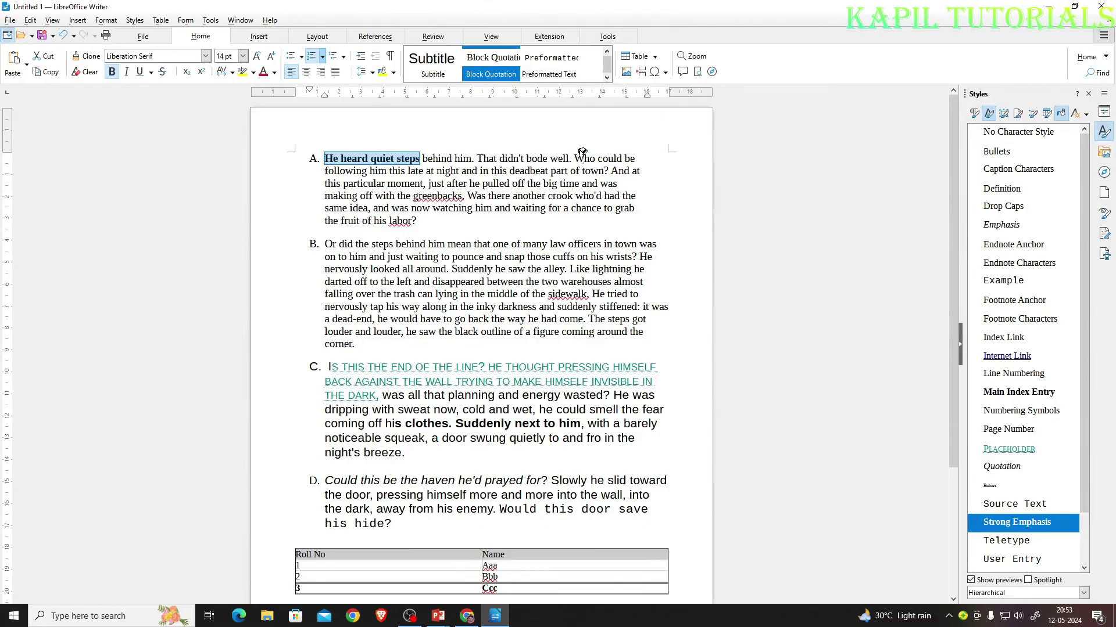
{"action": "left_click_drag", "start_coordinate": [575, 156], "coordinate": [636, 157]}
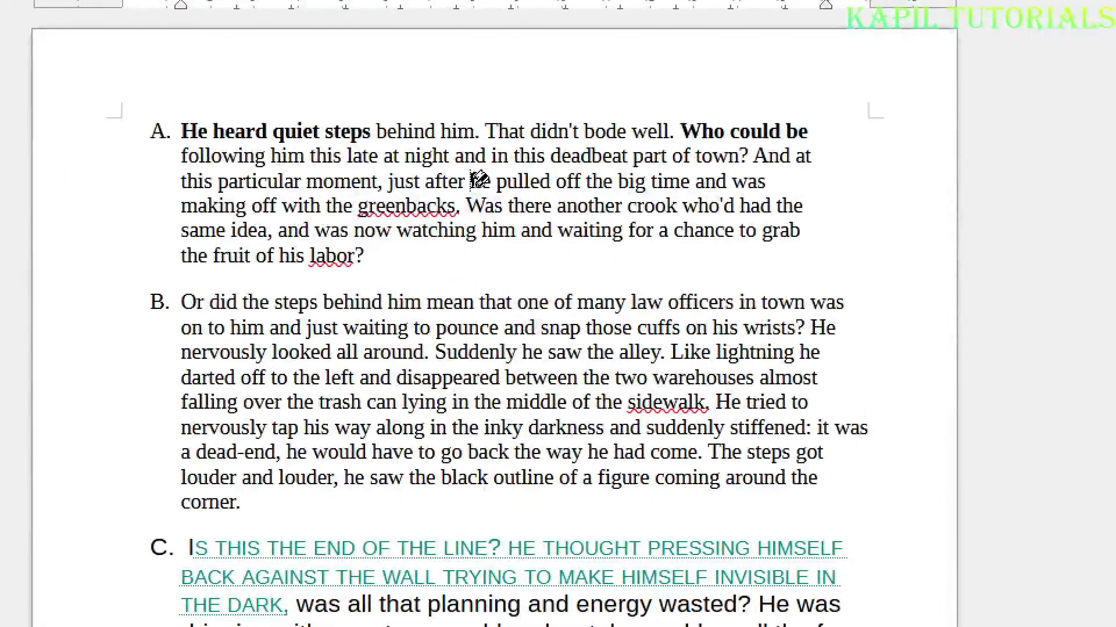
{"action": "left_click_drag", "start_coordinate": [470, 183], "coordinate": [563, 183]}
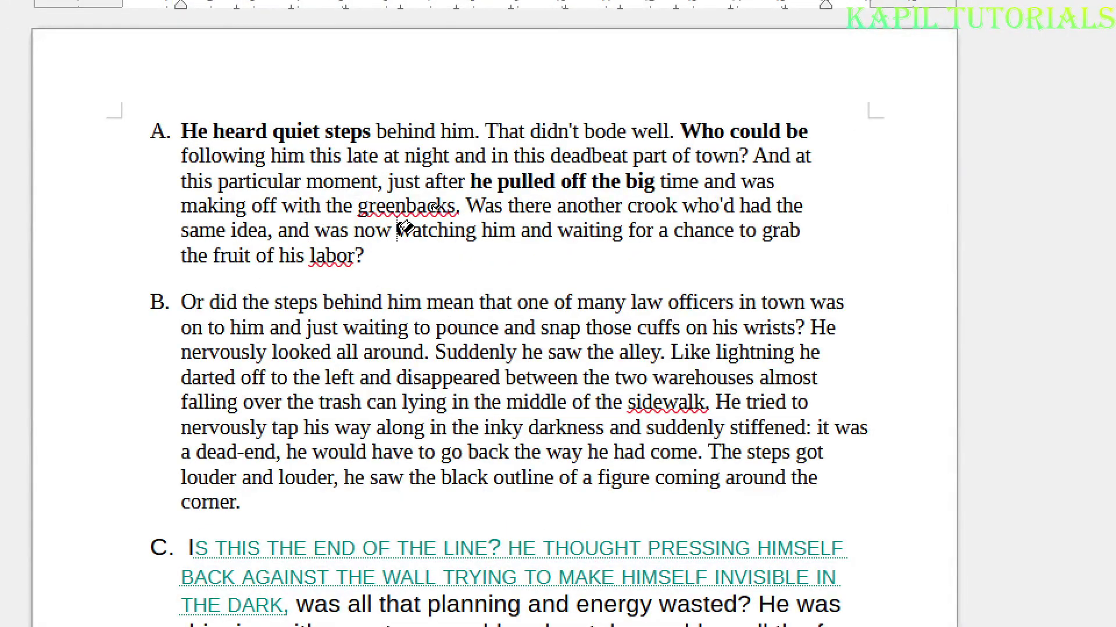
{"action": "left_click_drag", "start_coordinate": [396, 231], "coordinate": [628, 231]}
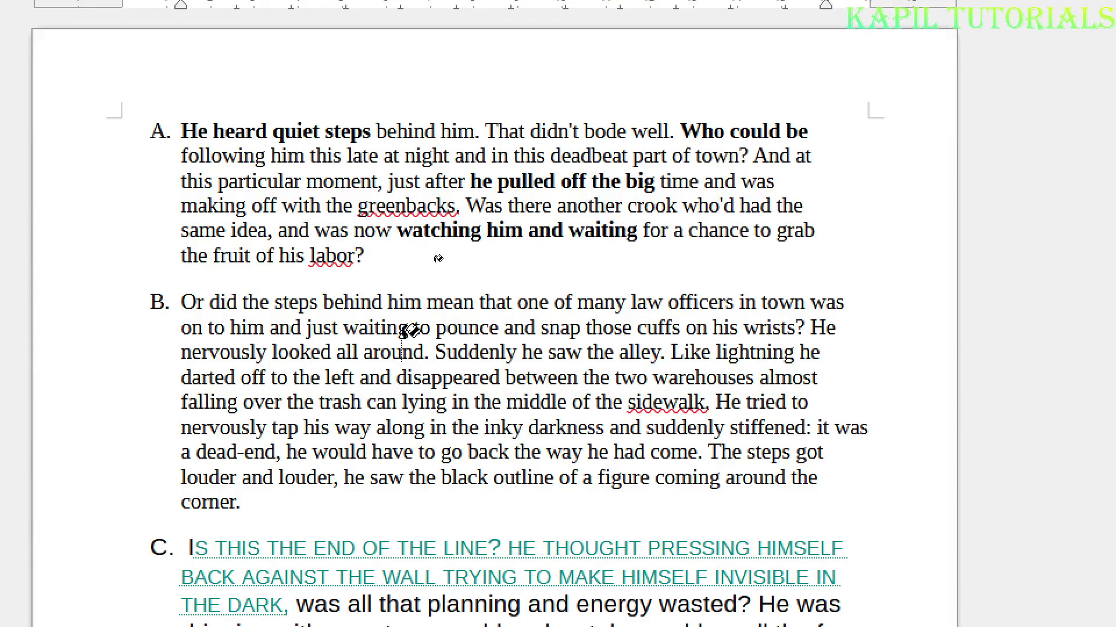
{"action": "left_click_drag", "start_coordinate": [343, 327], "coordinate": [547, 326]}
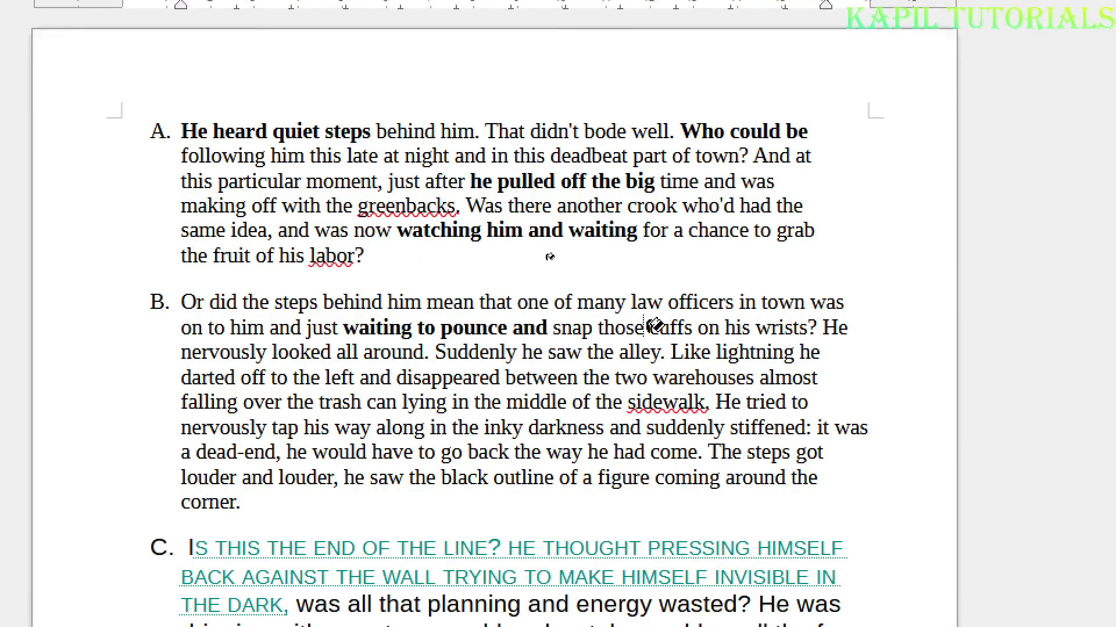
{"action": "left_click_drag", "start_coordinate": [614, 351], "coordinate": [776, 351]}
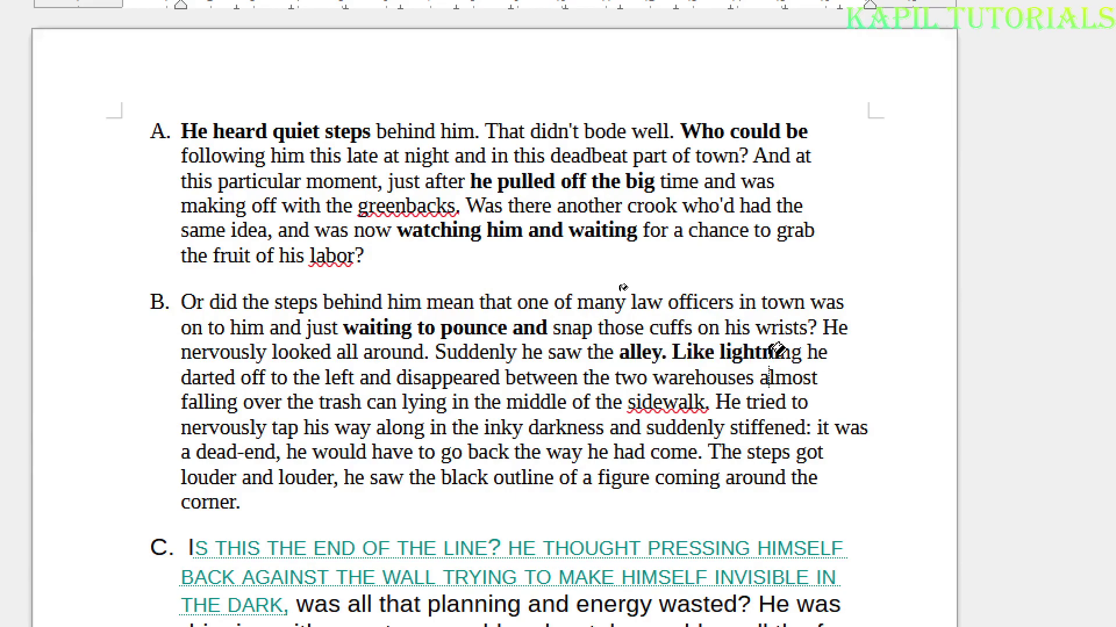